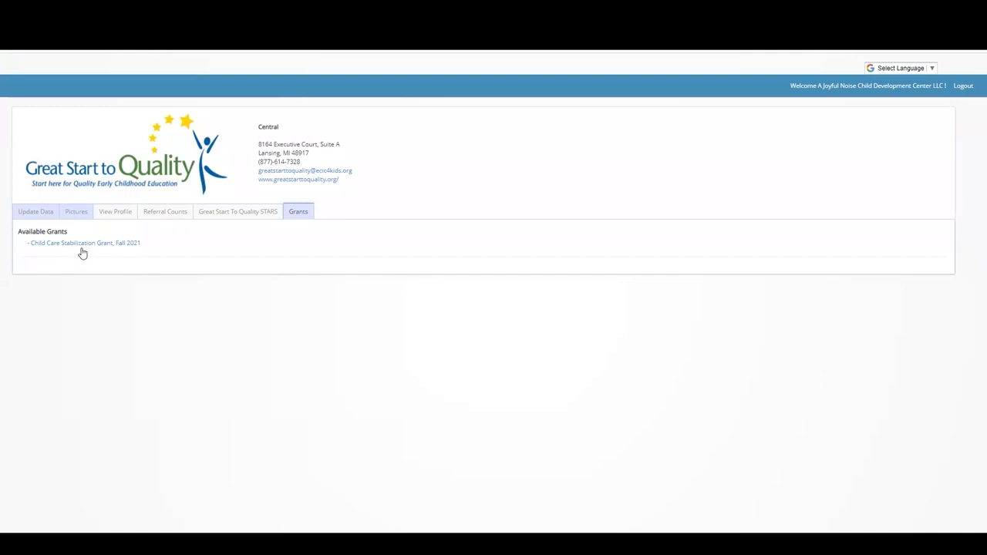
Step: Open the Child Care Stabilization Grant, Fall 2021 application and scroll to its applicant information
{"action": "left_click", "coordinate": [84, 244]}
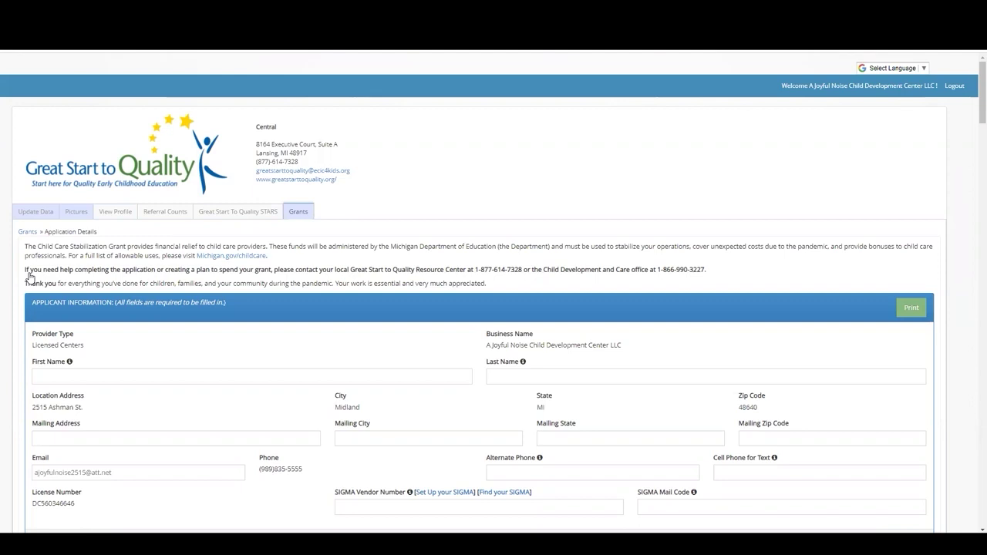
{"action": "scroll", "coordinate": [29, 276], "scroll_direction": "down", "scroll_amount": 1}
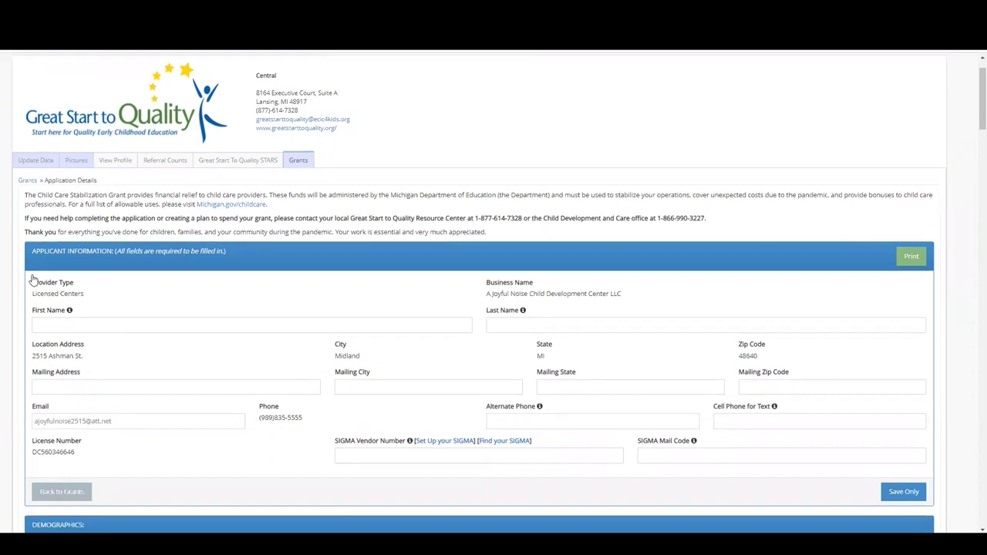
{"action": "scroll", "coordinate": [29, 276], "scroll_direction": "down", "scroll_amount": 1}
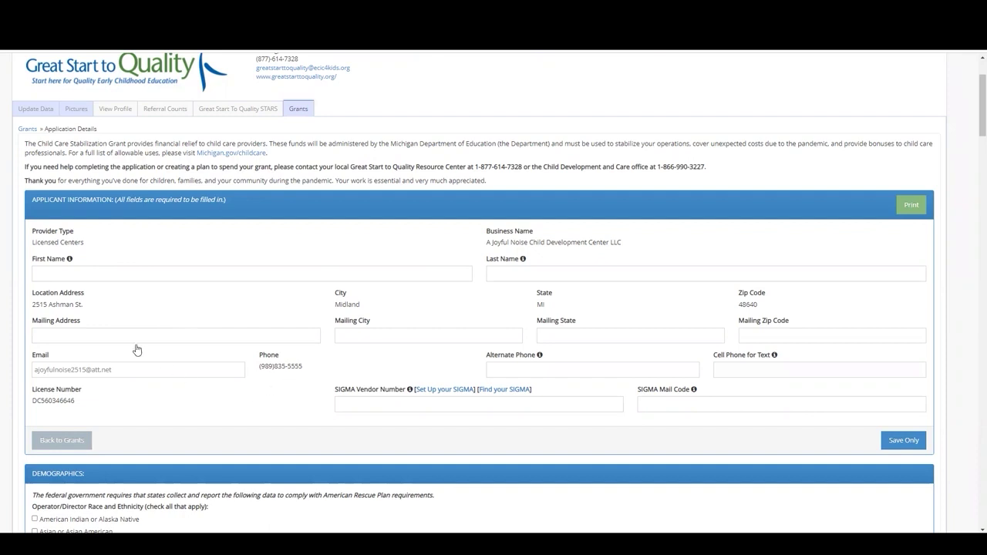
Step: Enter the applicant's first and last name, fixing typos in both fields
{"action": "left_click", "coordinate": [74, 272]}
{"action": "left_click", "coordinate": [83, 274]}
{"action": "type", "text": "Same"}
{"action": "key", "text": "Tab"}
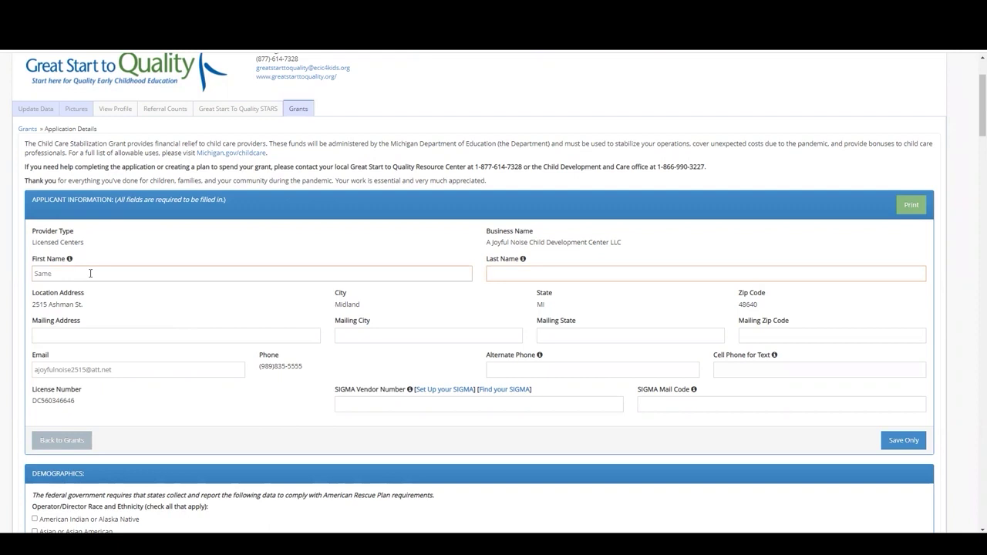
{"action": "left_click", "coordinate": [82, 270]}
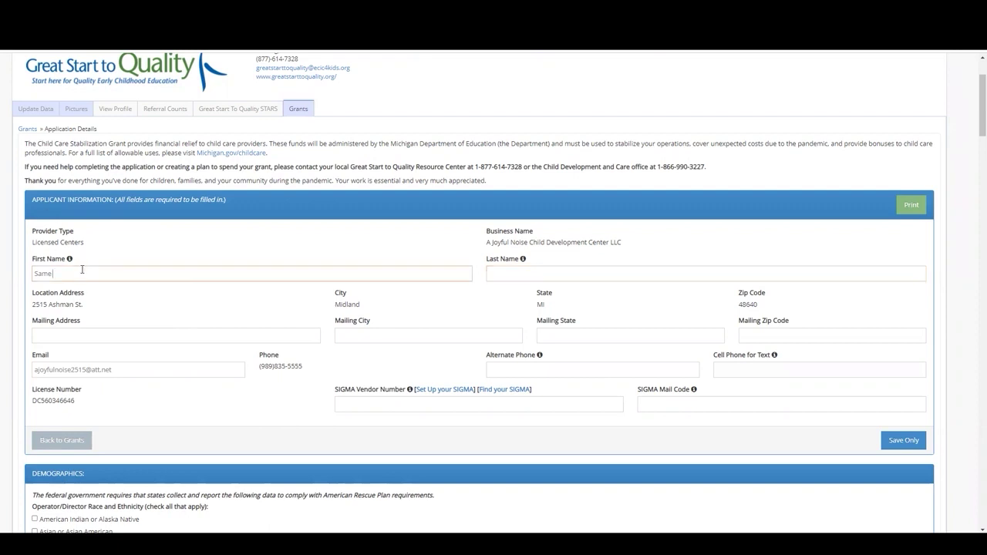
{"action": "key", "text": "BackSpace"}
{"action": "left_click", "coordinate": [511, 271]}
{"action": "type", "text": "Amih"}
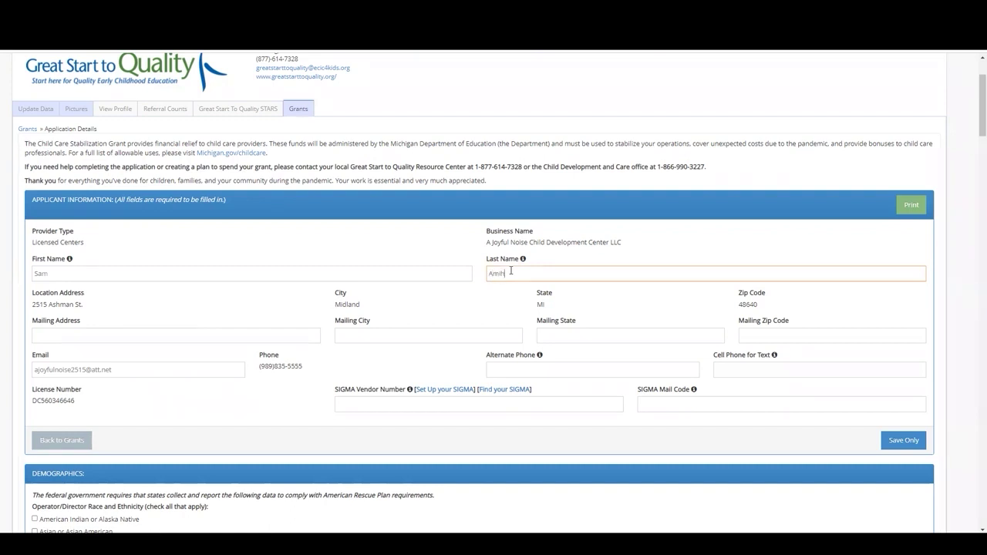
{"action": "key", "text": "BackSpace"}
{"action": "key", "text": "BackSpace"}
{"action": "key", "text": "BackSpace"}
{"action": "type", "text": "Smith"}
Step: Fill in the applicant's phone number in both the Alternate Phone and Cell Phone for Text fields
{"action": "mouse_move", "coordinate": [542, 358]}
{"action": "left_click", "coordinate": [498, 369]}
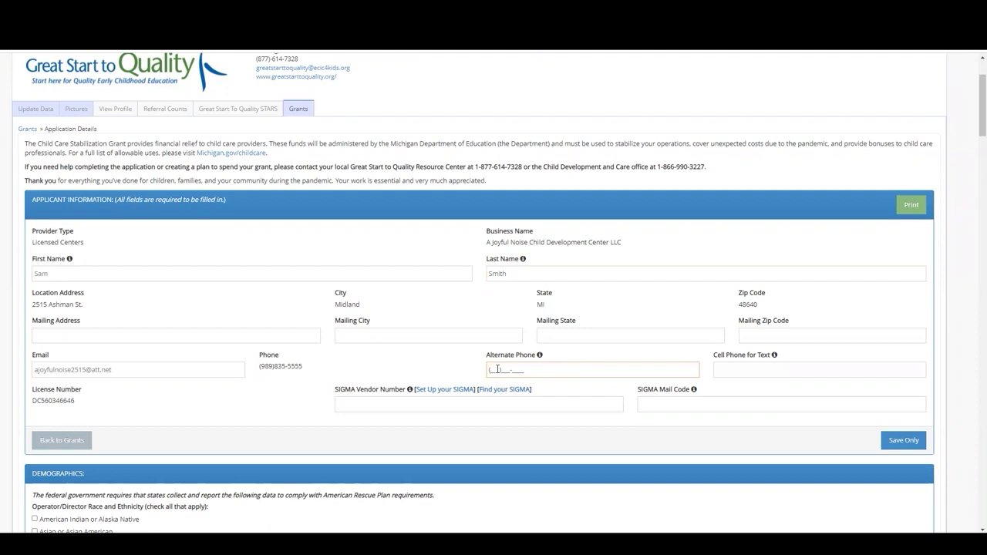
{"action": "type", "text": "555)555-5555"}
{"action": "mouse_move", "coordinate": [775, 357]}
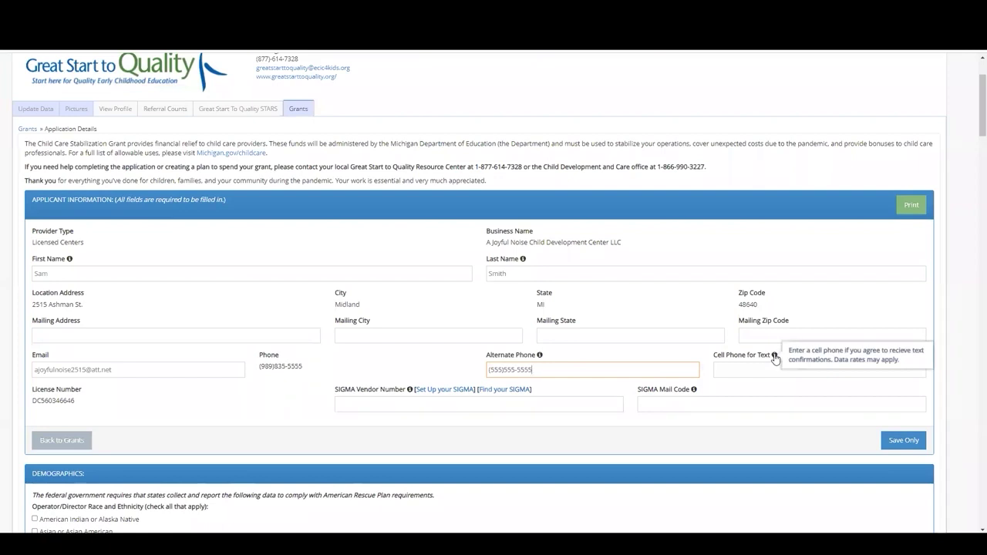
{"action": "left_click", "coordinate": [732, 368]}
{"action": "type", "text": "555)555-55"}
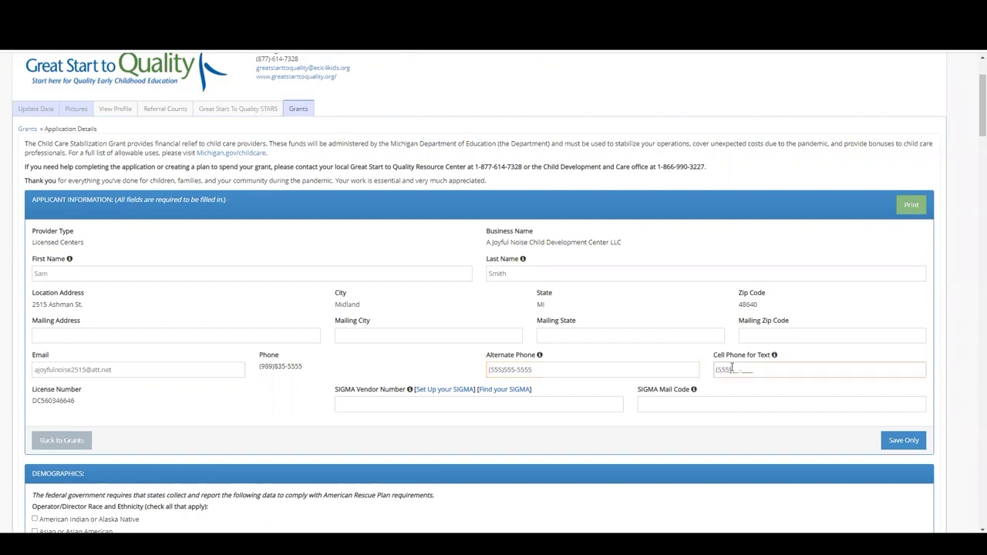
{"action": "type", "text": "55"}
{"action": "left_click", "coordinate": [296, 404]}
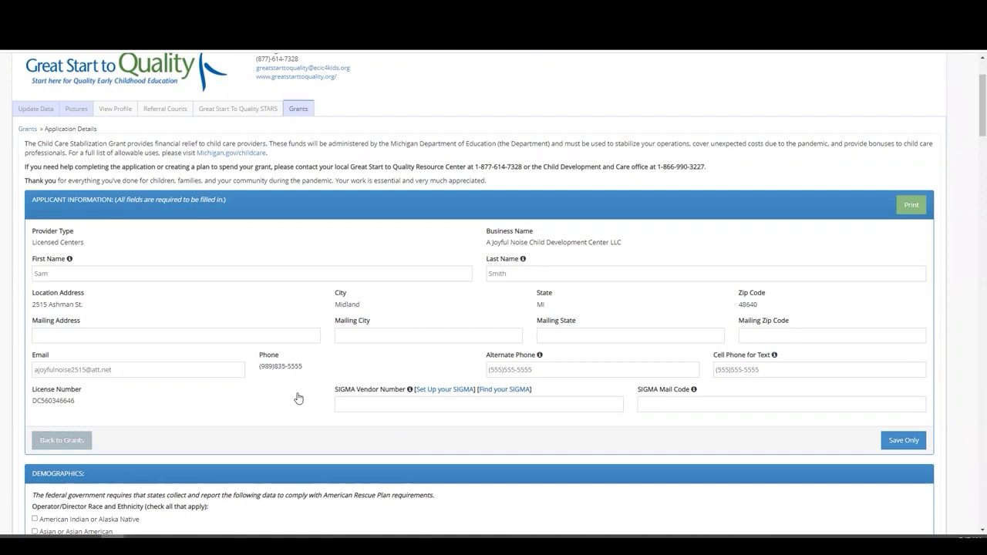
{"action": "left_click", "coordinate": [343, 410]}
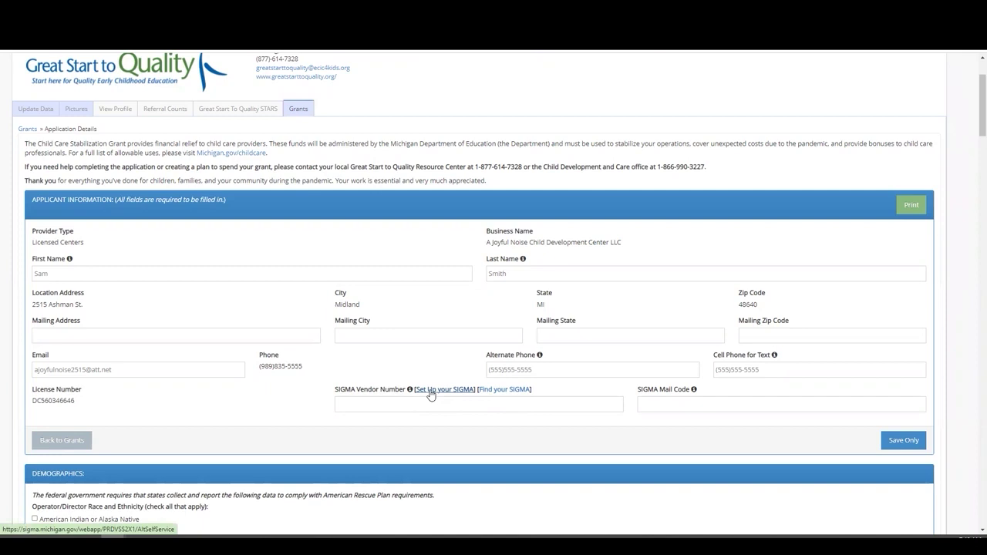
{"action": "left_click", "coordinate": [355, 404]}
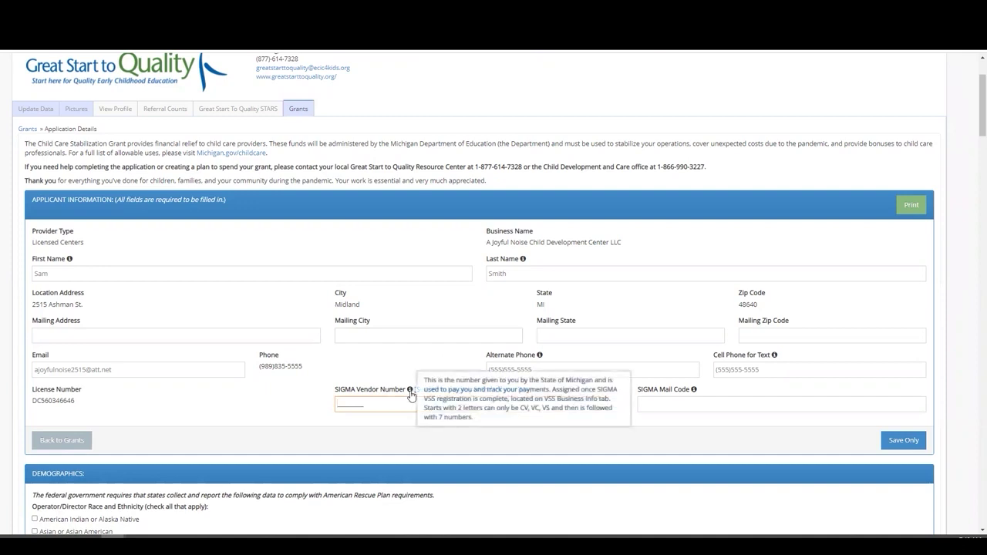
{"action": "mouse_move", "coordinate": [411, 393]}
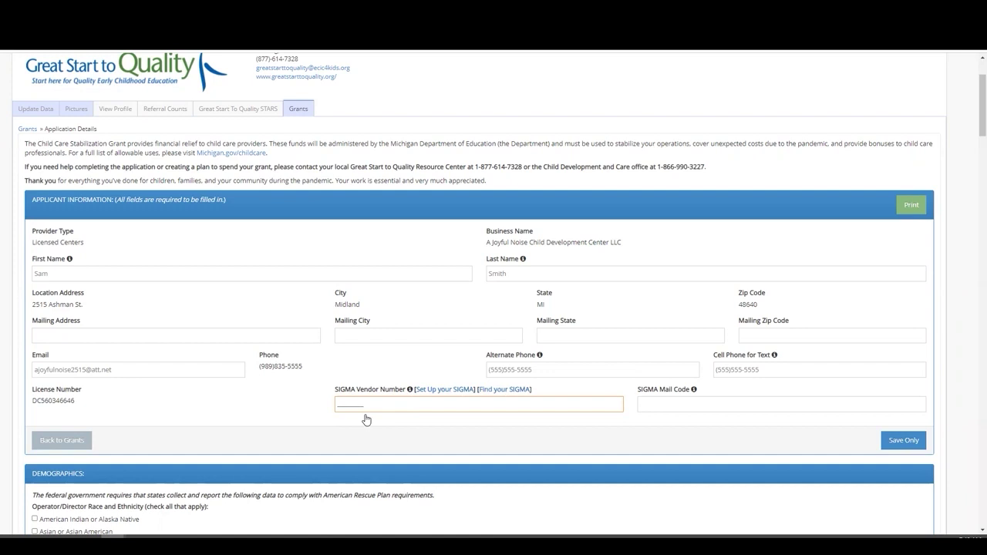
{"action": "key", "text": "Tab"}
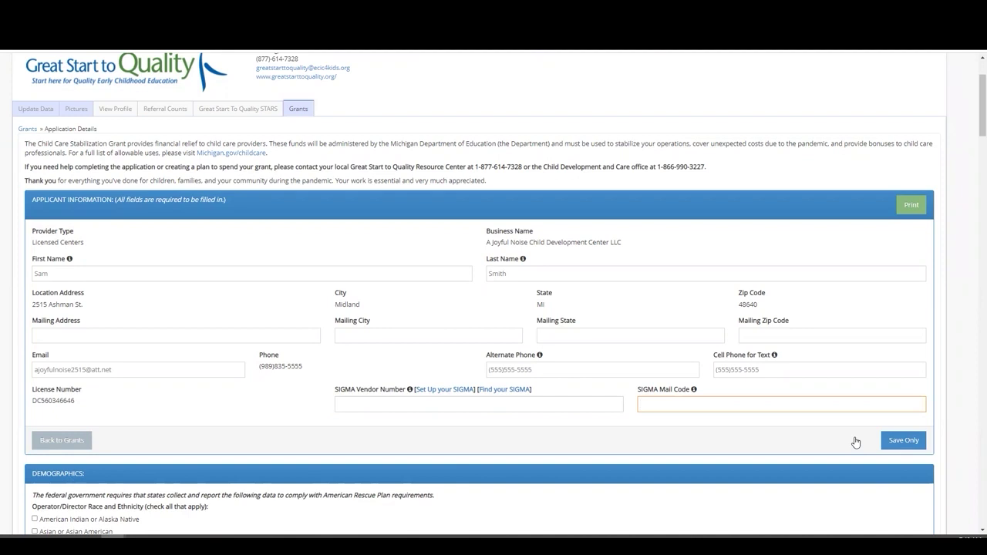
Step: Save the applicant information with Save Only, without submitting
{"action": "left_click", "coordinate": [893, 445]}
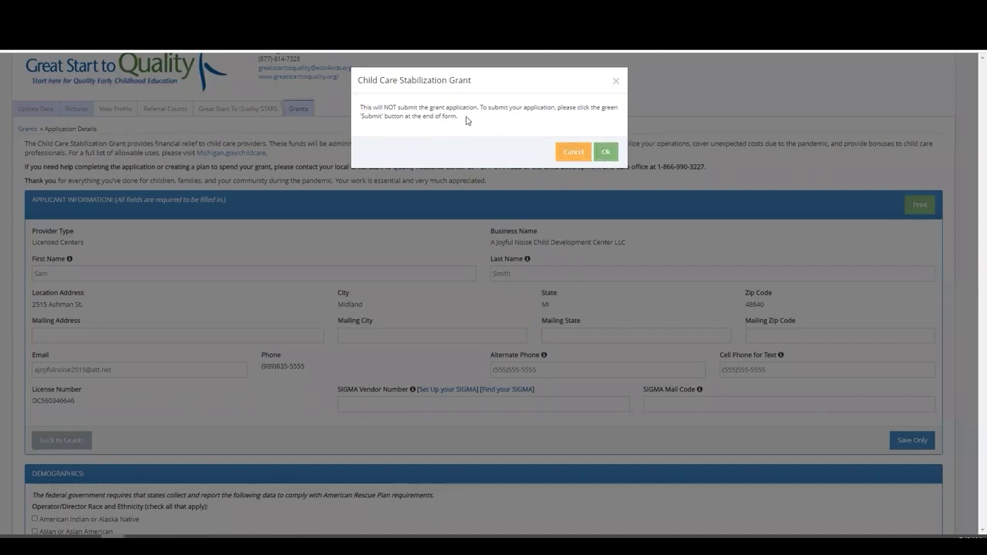
{"action": "left_click", "coordinate": [606, 153]}
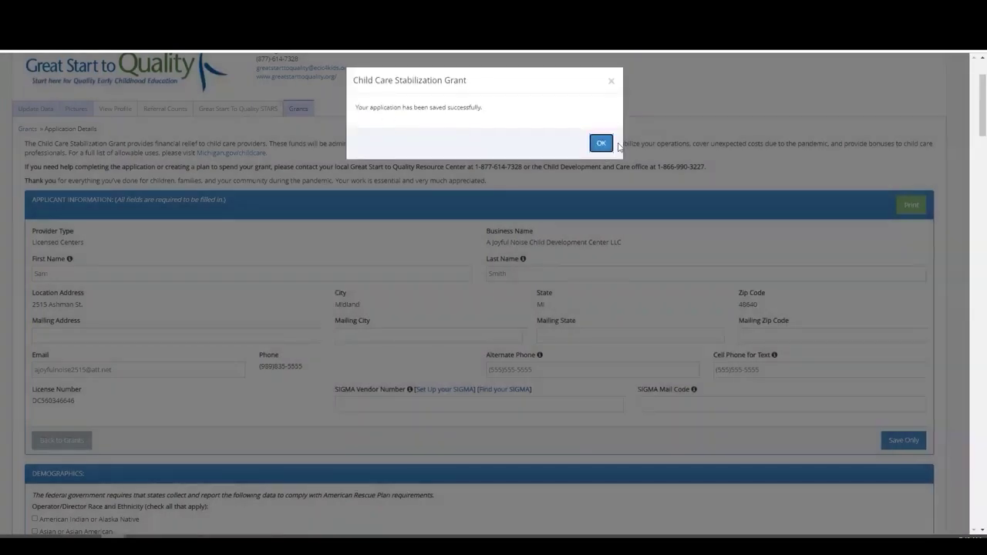
{"action": "left_click", "coordinate": [602, 142]}
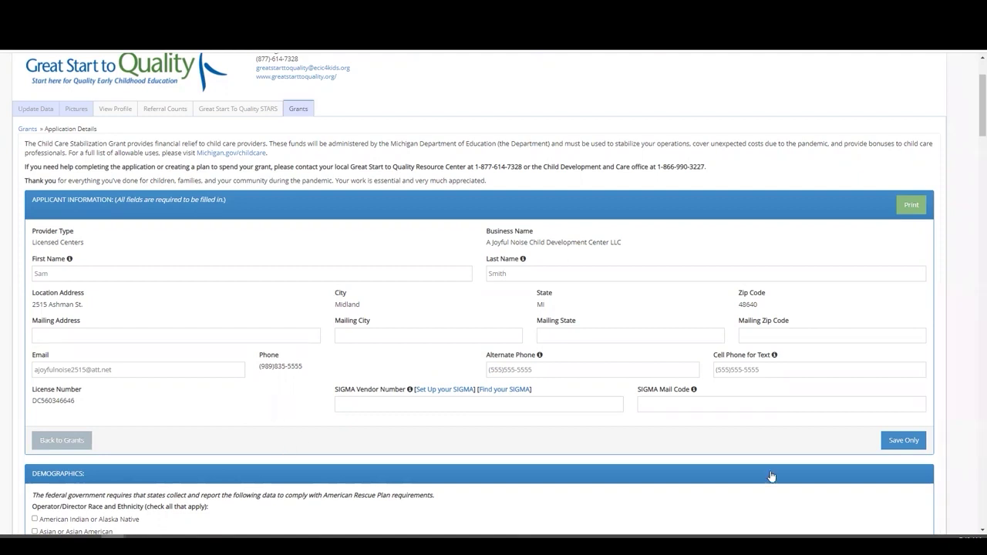
Step: Check the printable version of the application, then cancel the print preview
{"action": "left_click", "coordinate": [912, 207]}
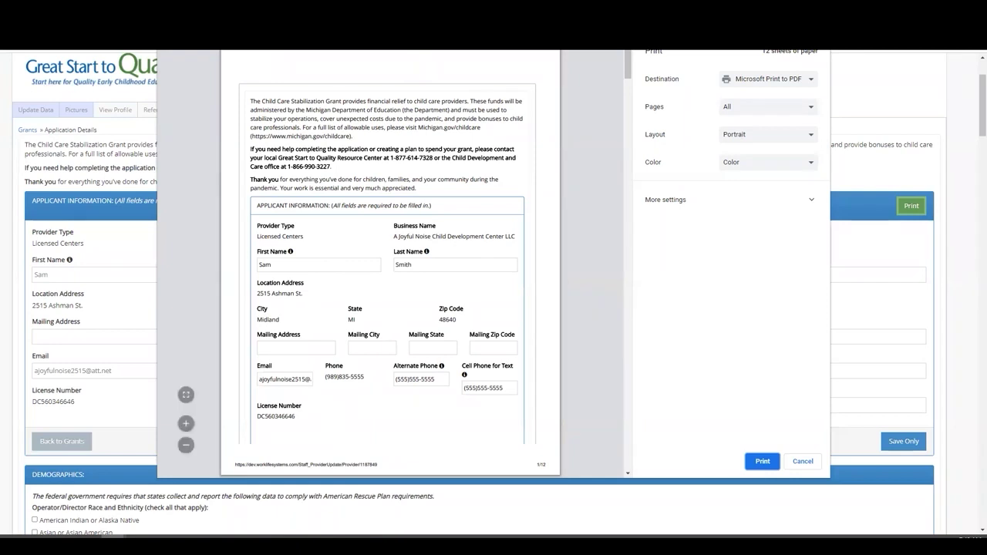
{"action": "left_click", "coordinate": [802, 460]}
{"action": "scroll", "coordinate": [172, 235], "scroll_direction": "down", "scroll_amount": 4}
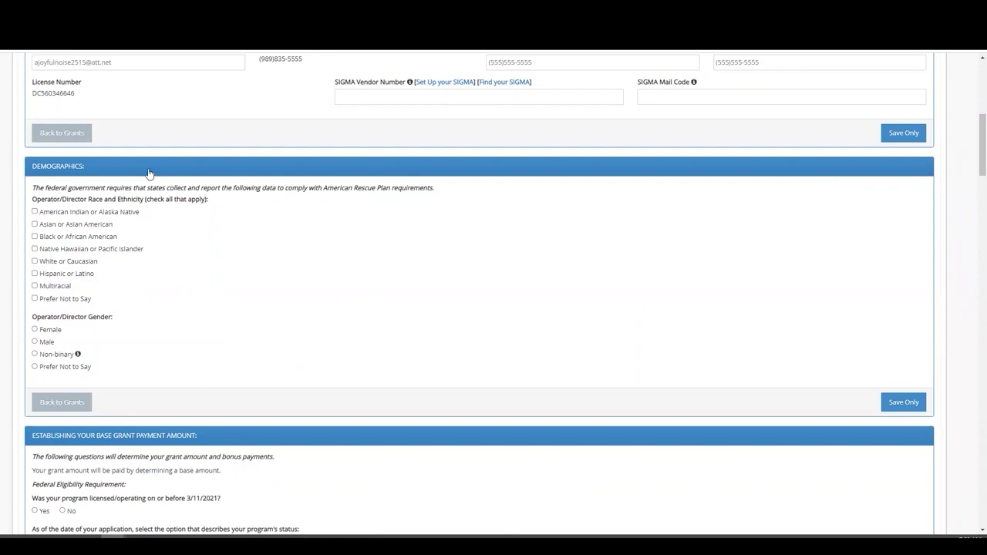
Step: Mark the operator as Asian or Asian American and Female, then Save Only
{"action": "left_click", "coordinate": [35, 224]}
{"action": "left_click", "coordinate": [34, 329]}
{"action": "left_click", "coordinate": [887, 402]}
{"action": "left_click", "coordinate": [605, 152]}
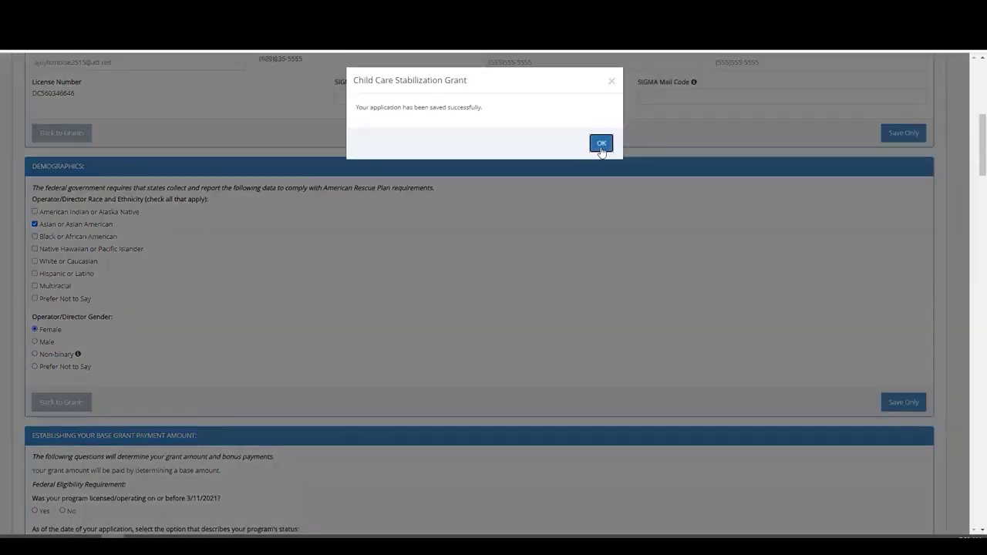
{"action": "left_click", "coordinate": [602, 147]}
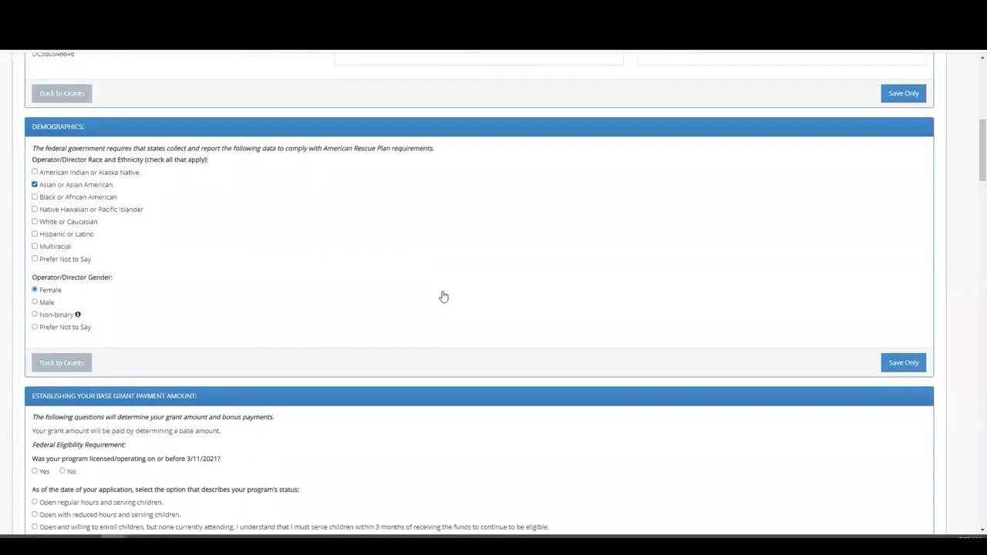
{"action": "scroll", "coordinate": [440, 297], "scroll_direction": "down", "scroll_amount": 3}
{"action": "scroll", "coordinate": [438, 300], "scroll_direction": "down", "scroll_amount": 3}
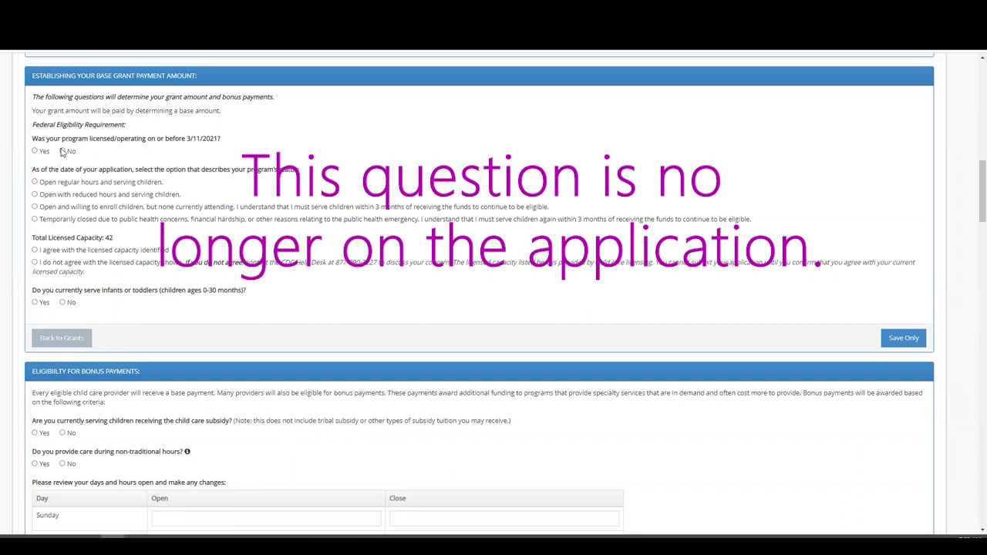
Step: Answer No to being licensed on or before 3/11/2021 and dismiss the ineligibility notice
{"action": "left_click", "coordinate": [62, 151]}
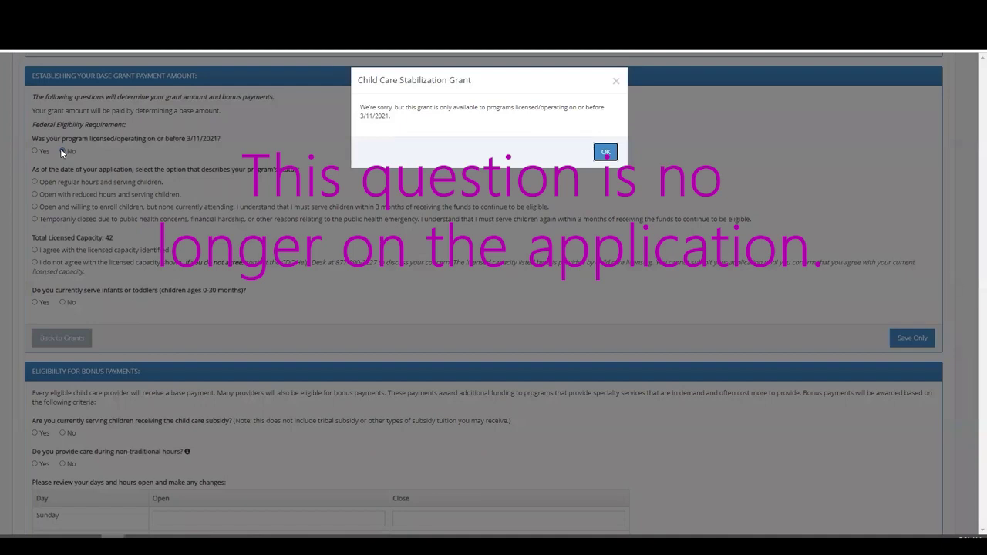
{"action": "left_click", "coordinate": [617, 81]}
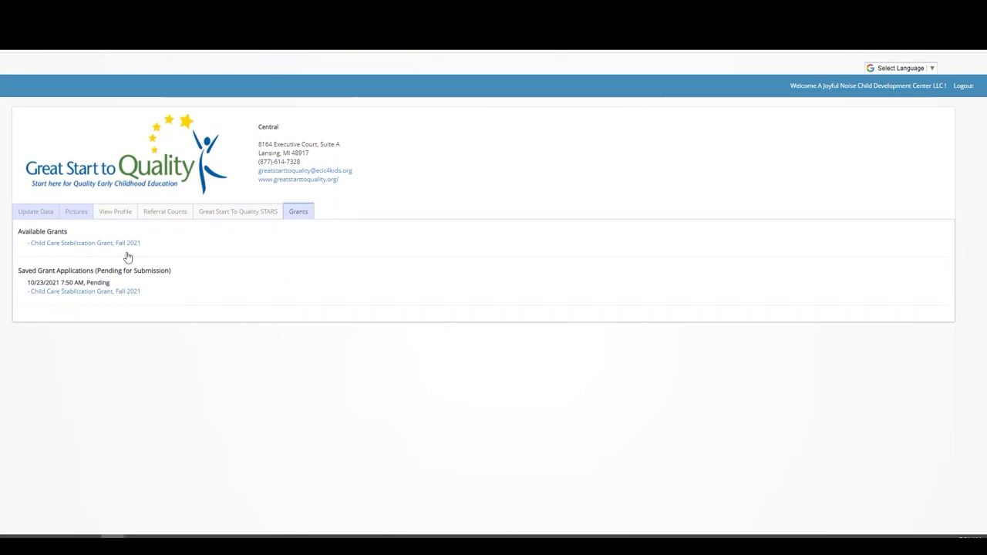
Step: Reopen the saved Fall 2021 stabilization grant application and scroll to the base grant questions
{"action": "left_click", "coordinate": [119, 298]}
{"action": "scroll", "coordinate": [108, 354], "scroll_direction": "down", "scroll_amount": 2}
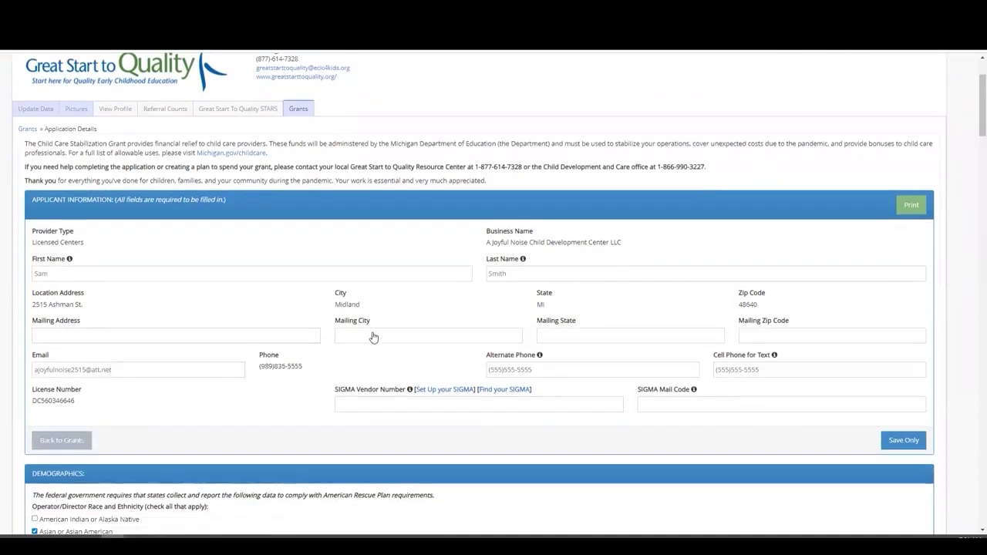
{"action": "scroll", "coordinate": [131, 409], "scroll_direction": "down", "scroll_amount": 1}
{"action": "scroll", "coordinate": [131, 405], "scroll_direction": "down", "scroll_amount": 9}
{"action": "scroll", "coordinate": [130, 396], "scroll_direction": "down", "scroll_amount": 2}
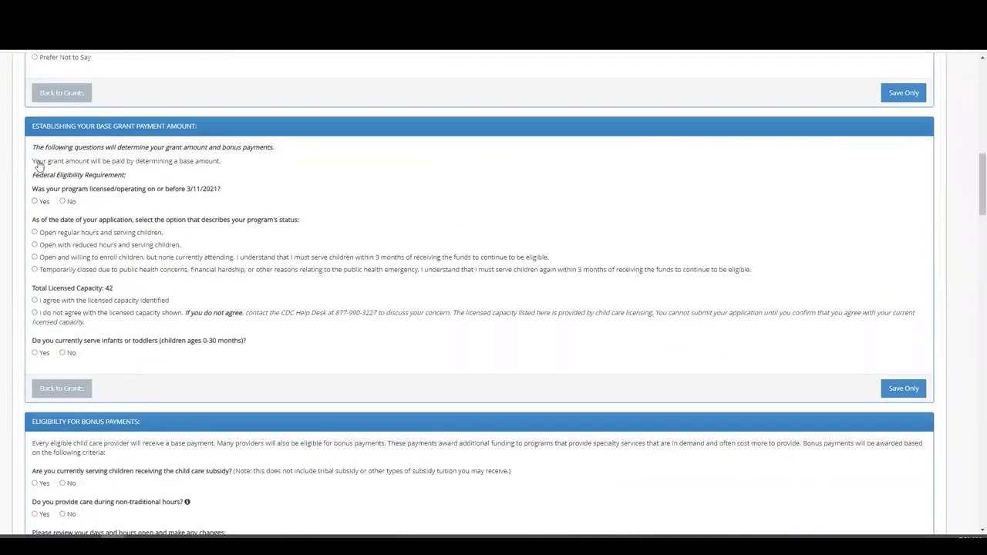
Step: Answer Yes to pre-3/11/2021 licensing, open regular hours, agree with capacity 42, Yes to infants/toddlers, and save
{"action": "left_click", "coordinate": [33, 202]}
{"action": "left_click", "coordinate": [34, 234]}
{"action": "scroll", "coordinate": [32, 300], "scroll_direction": "down", "scroll_amount": 1}
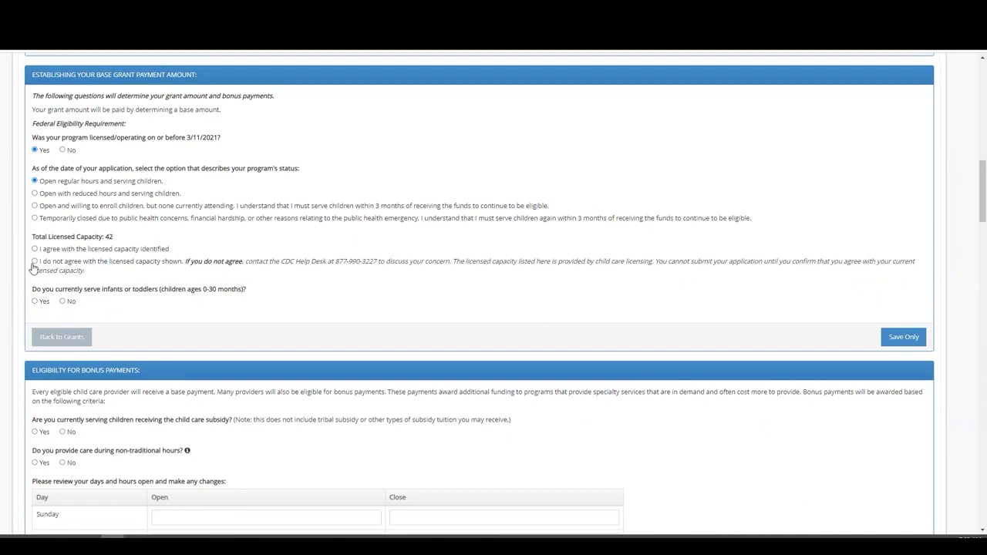
{"action": "left_click", "coordinate": [34, 263]}
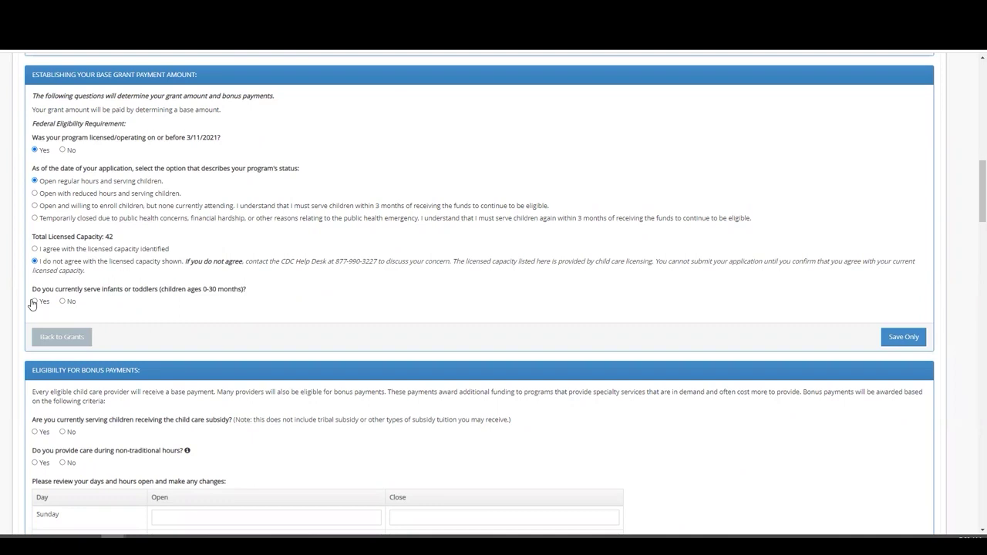
{"action": "left_click", "coordinate": [34, 302]}
{"action": "left_click", "coordinate": [34, 250]}
{"action": "left_click", "coordinate": [896, 340]}
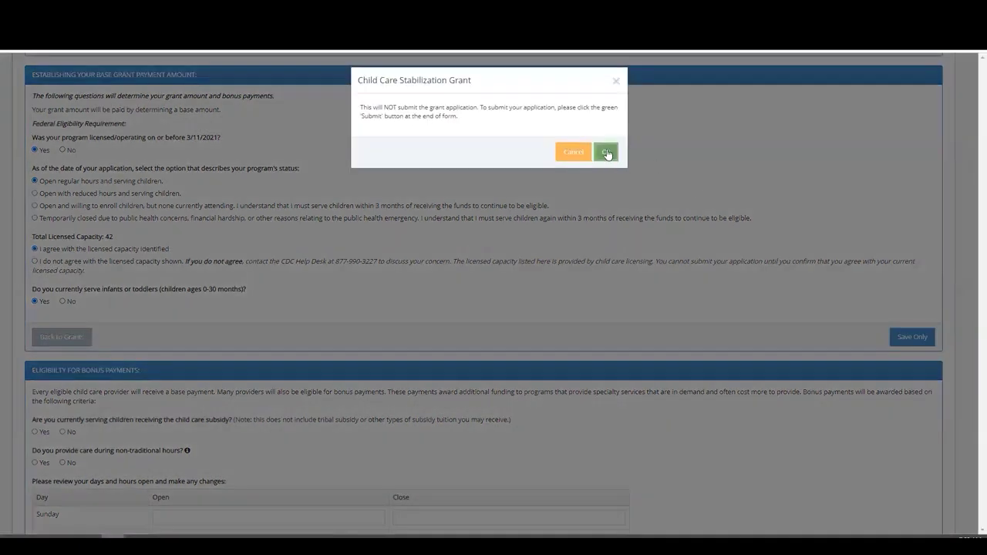
{"action": "left_click", "coordinate": [607, 154]}
{"action": "left_click", "coordinate": [599, 142]}
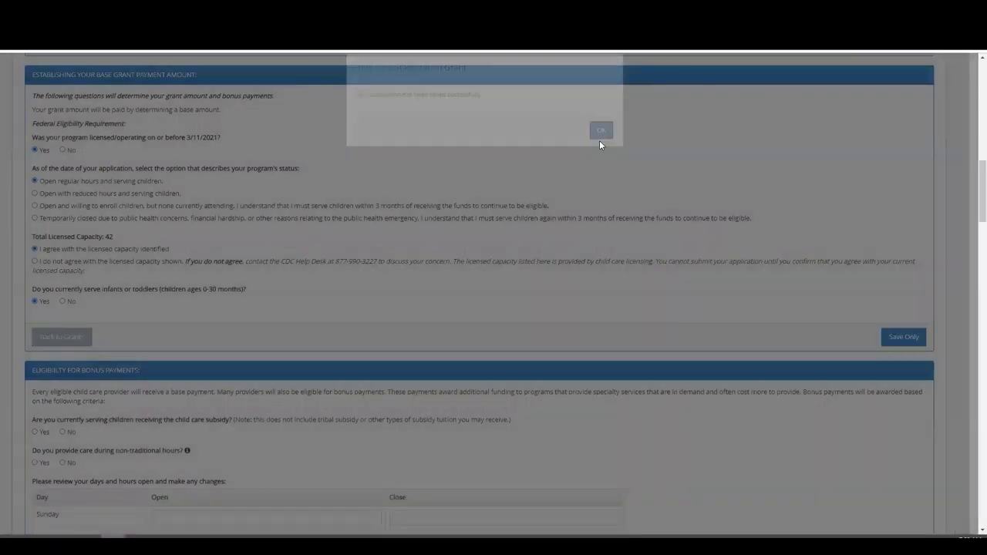
Step: Answer Yes to serving subsidy children and enter 3 as their count
{"action": "scroll", "coordinate": [189, 293], "scroll_direction": "down", "scroll_amount": 2}
{"action": "scroll", "coordinate": [260, 298], "scroll_direction": "down", "scroll_amount": 3}
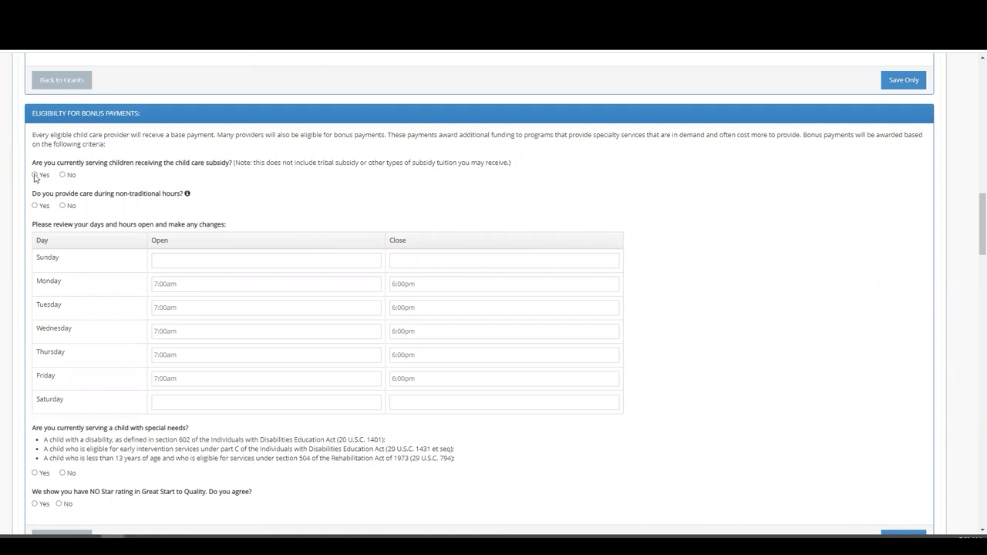
{"action": "left_click", "coordinate": [34, 175]}
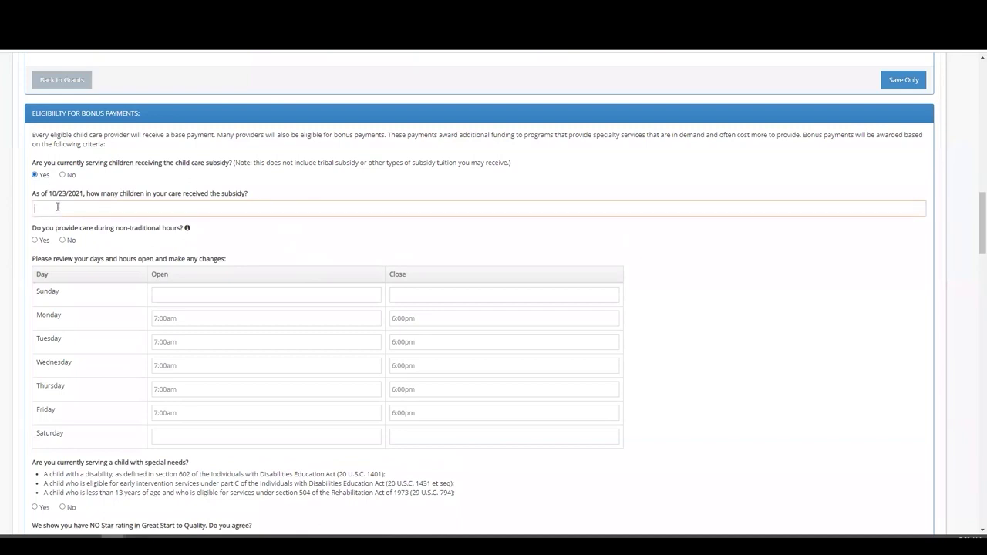
{"action": "type", "text": "3"}
{"action": "left_click", "coordinate": [147, 258]}
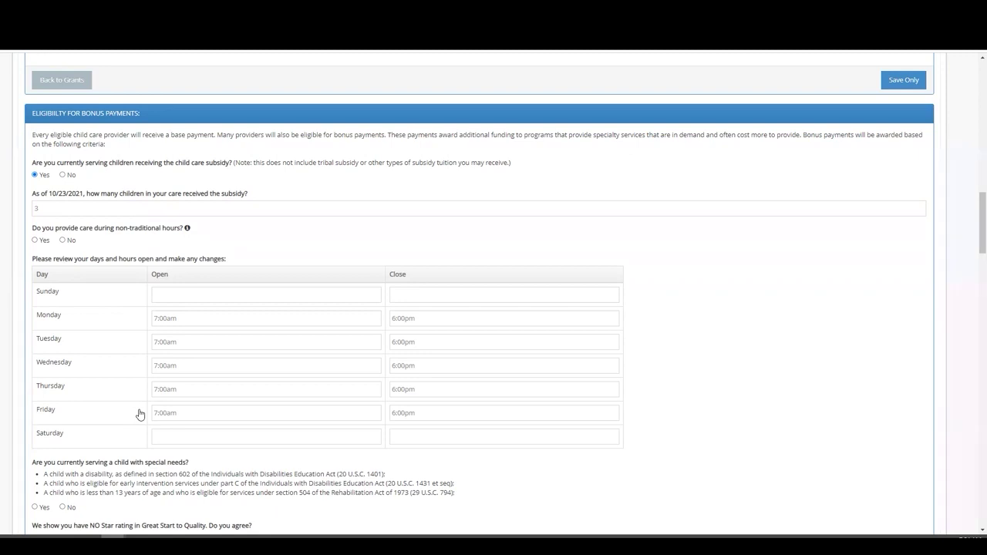
Step: Set Monday through Friday opening times to 6:55am and answer No to non-traditional hours
{"action": "left_click", "coordinate": [185, 319]}
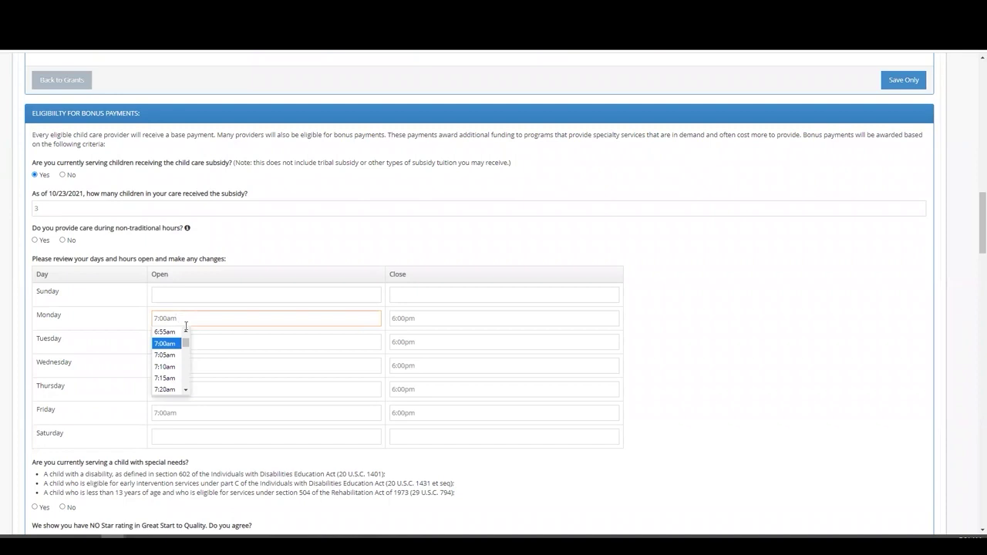
{"action": "left_click", "coordinate": [179, 332]}
{"action": "left_click", "coordinate": [182, 341]}
{"action": "left_click", "coordinate": [170, 355]}
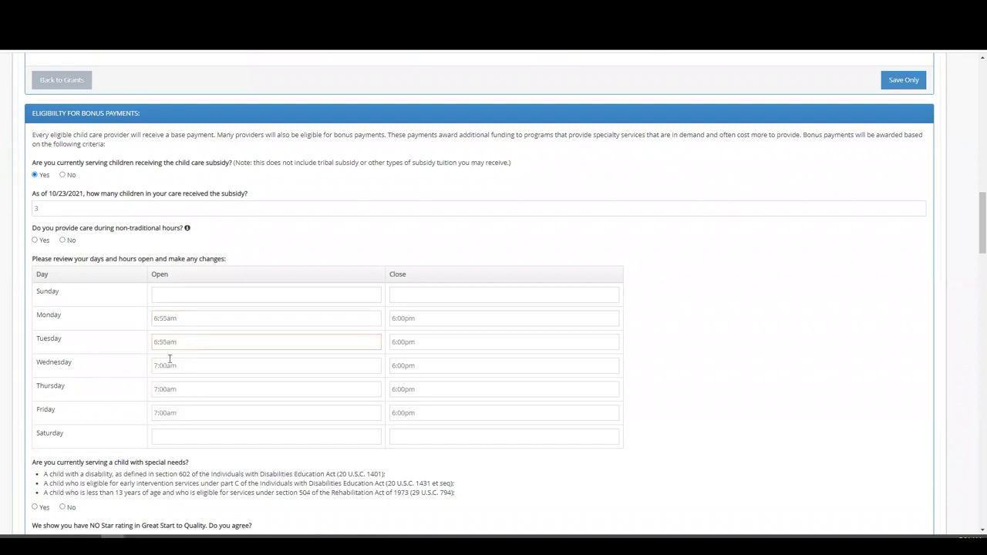
{"action": "left_click", "coordinate": [171, 365]}
{"action": "left_click", "coordinate": [166, 380]}
{"action": "left_click", "coordinate": [174, 390]}
{"action": "left_click", "coordinate": [171, 402]}
{"action": "left_click", "coordinate": [176, 413]}
{"action": "left_click", "coordinate": [173, 426]}
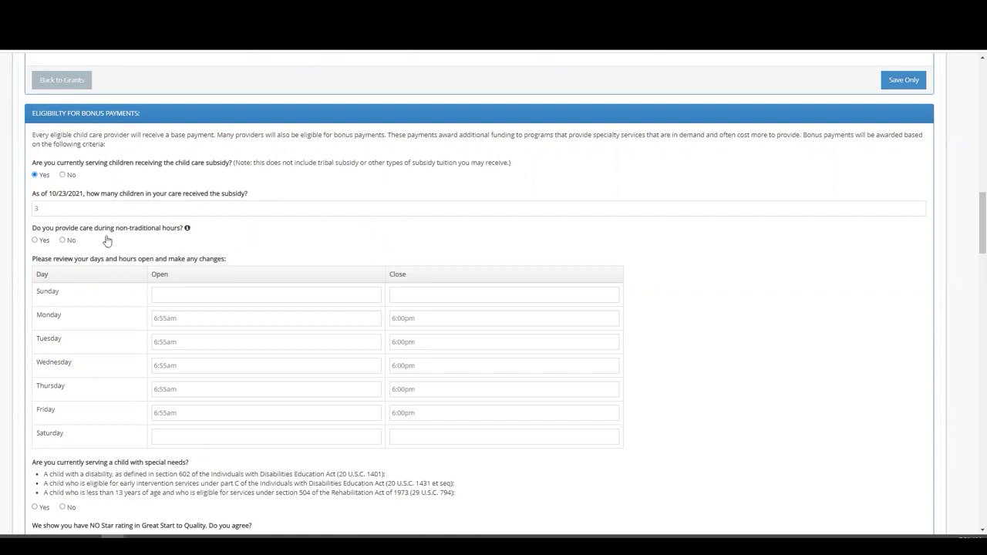
{"action": "mouse_move", "coordinate": [187, 231]}
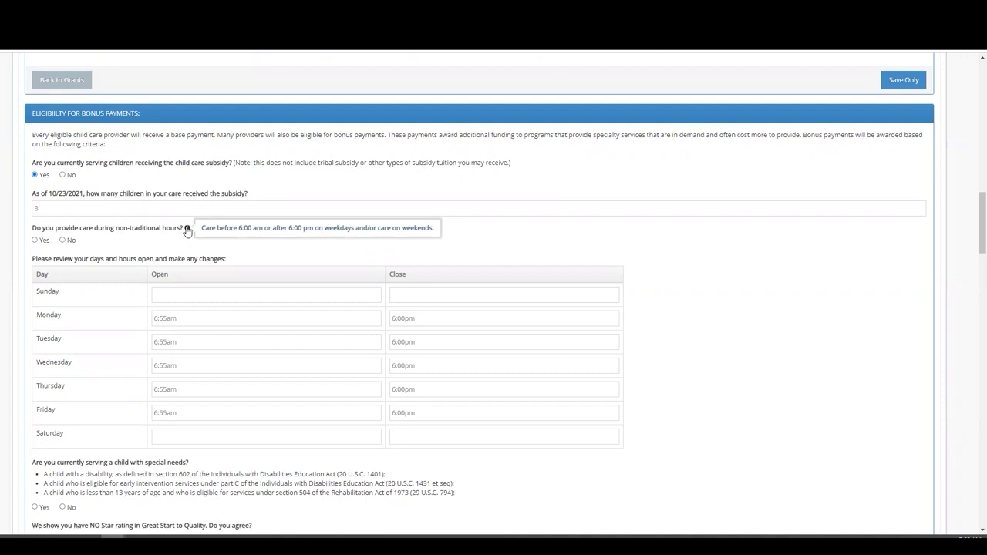
{"action": "left_click", "coordinate": [64, 241]}
Step: Answer No to special-needs children and Yes to the NO Star rating, then Save Only
{"action": "scroll", "coordinate": [66, 370], "scroll_direction": "down", "scroll_amount": 2}
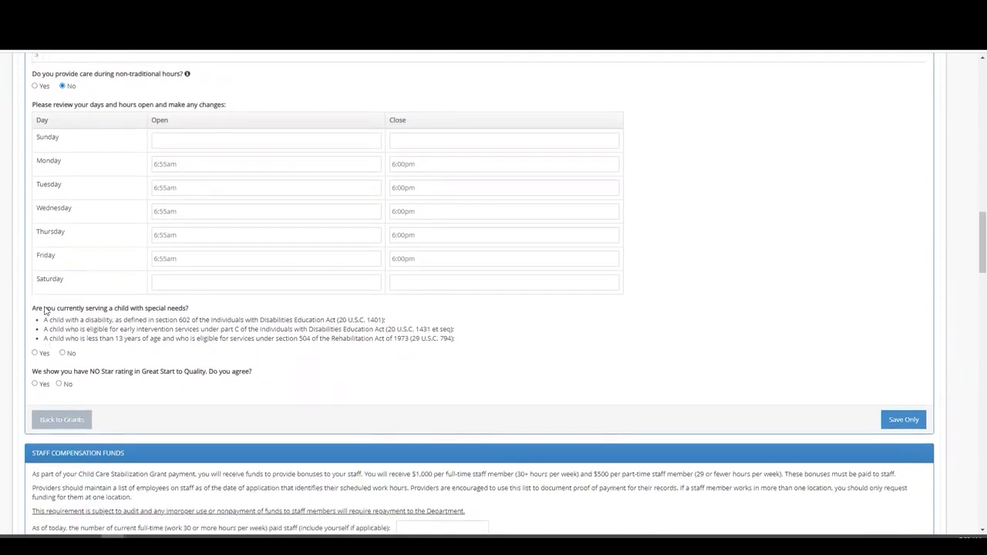
{"action": "left_click", "coordinate": [63, 353]}
{"action": "left_click", "coordinate": [35, 385]}
{"action": "left_click", "coordinate": [59, 384]}
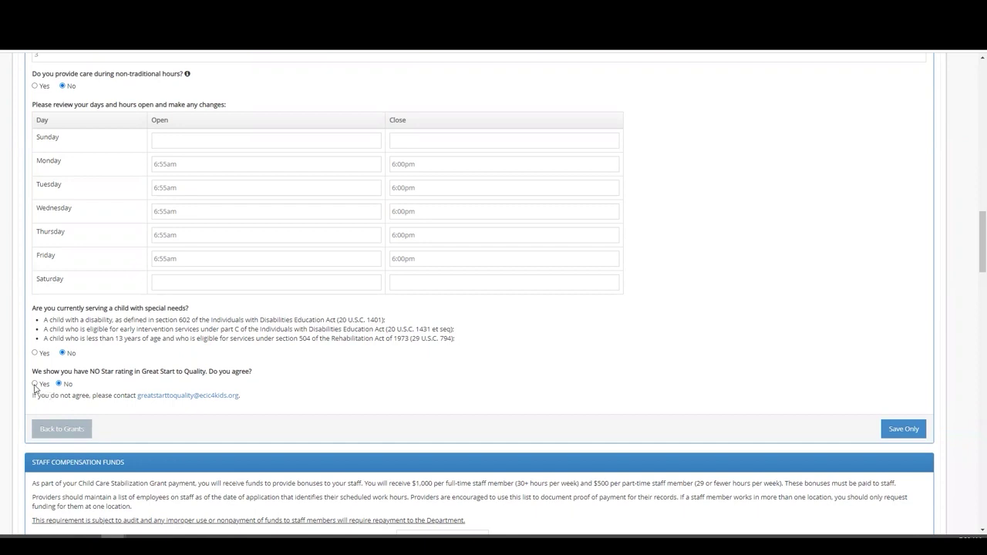
{"action": "left_click", "coordinate": [35, 384]}
{"action": "left_click", "coordinate": [904, 420]}
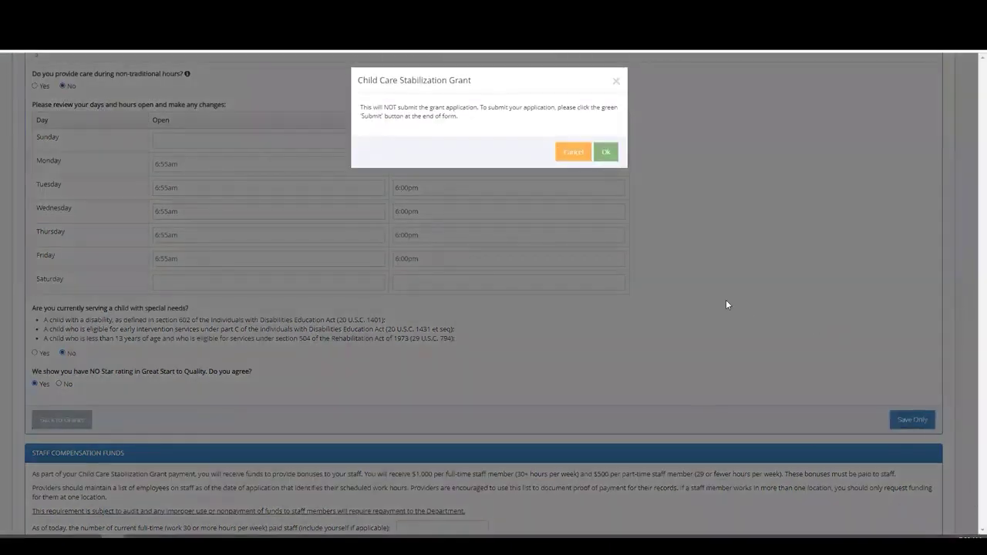
{"action": "left_click", "coordinate": [607, 153]}
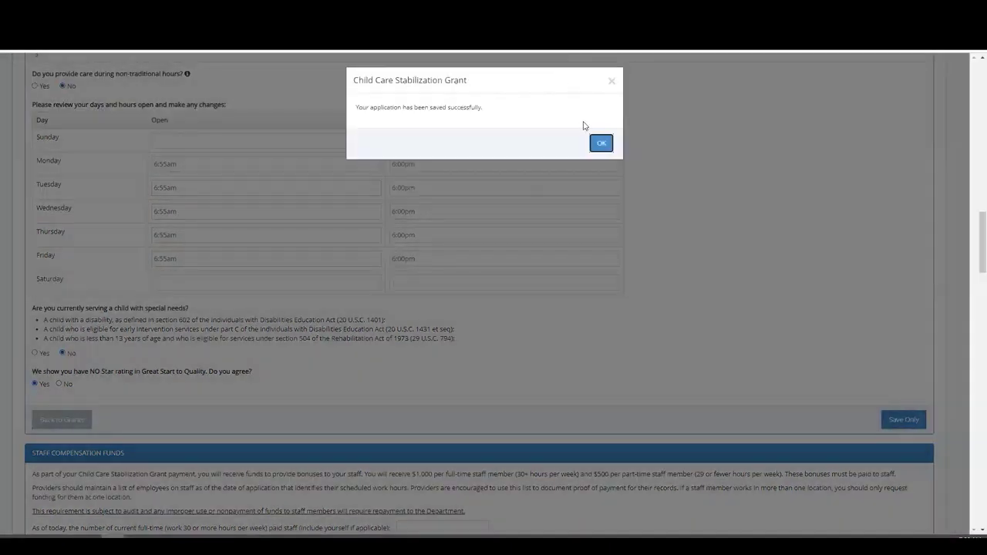
{"action": "left_click", "coordinate": [601, 144]}
Step: Enter 6 full-time and 2 part-time staff in Staff Compensation Funds
{"action": "scroll", "coordinate": [308, 277], "scroll_direction": "down", "scroll_amount": 3}
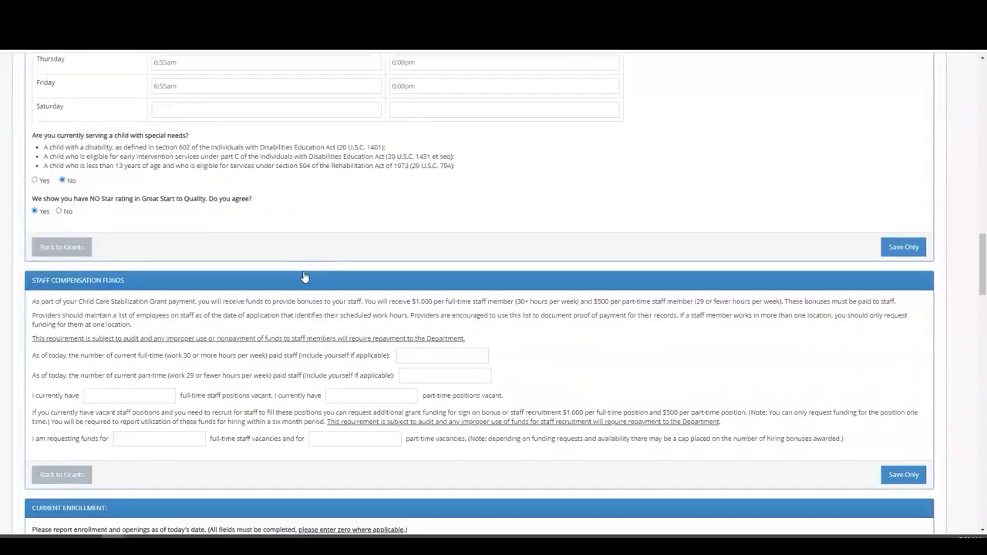
{"action": "scroll", "coordinate": [304, 275], "scroll_direction": "down", "scroll_amount": 1}
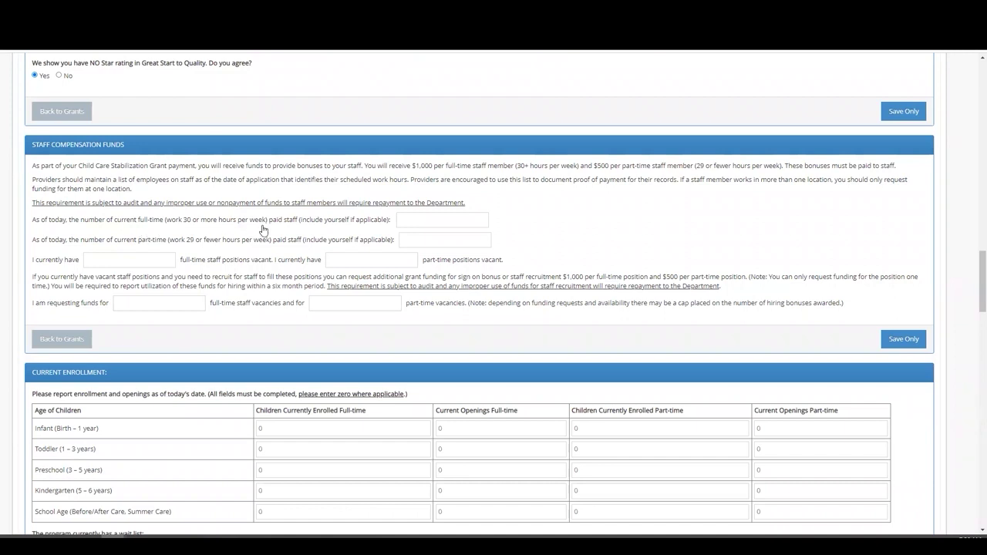
{"action": "left_click", "coordinate": [409, 225]}
{"action": "scroll", "coordinate": [258, 277], "scroll_direction": "down", "scroll_amount": 1}
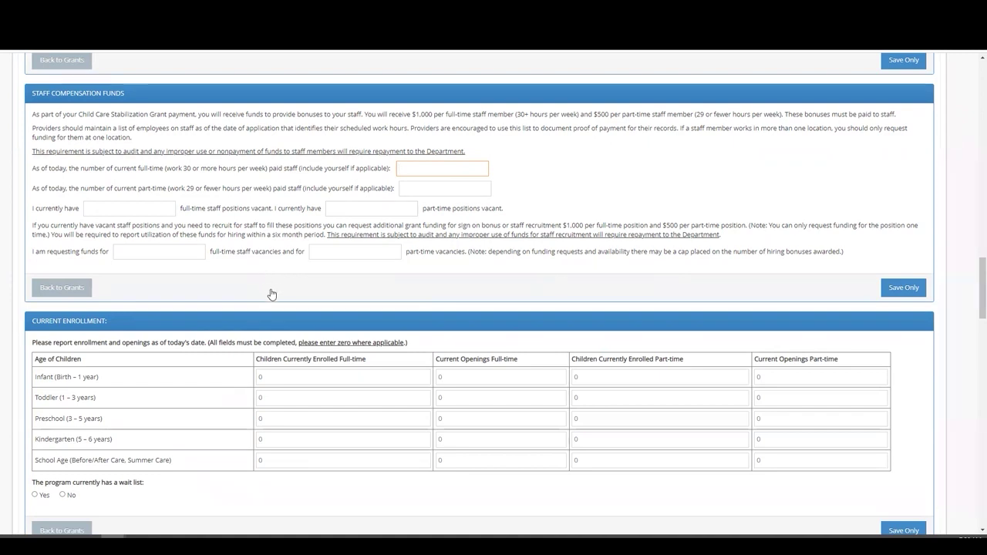
{"action": "type", "text": "6"}
{"action": "left_click", "coordinate": [427, 190]}
{"action": "type", "text": "2"}
Step: Enter 1 full-time and 2 part-time vacant positions
{"action": "left_click", "coordinate": [124, 210]}
{"action": "left_click", "coordinate": [116, 209]}
{"action": "type", "text": "1"}
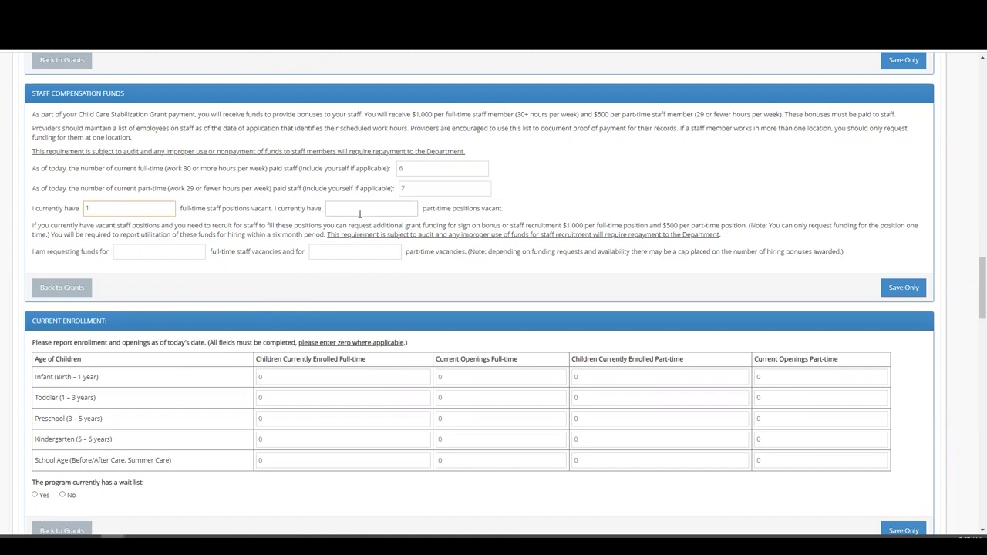
{"action": "left_click", "coordinate": [361, 208]}
{"action": "type", "text": "2"}
Step: Request 1 part-time vacancy, enter 3 full-time vacancies, and dismiss the vacancy limit warning
{"action": "left_click", "coordinate": [334, 252]}
{"action": "key", "text": "BackSpace"}
{"action": "type", "text": "1"}
{"action": "left_click", "coordinate": [337, 277]}
{"action": "double_click", "coordinate": [116, 252]}
{"action": "type", "text": "3"}
{"action": "left_click", "coordinate": [204, 272]}
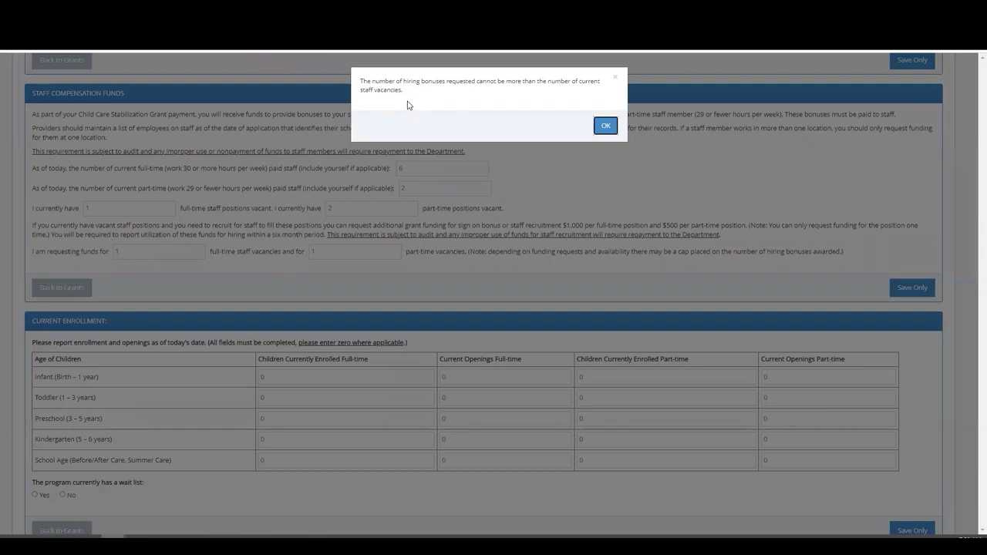
{"action": "left_click", "coordinate": [604, 127]}
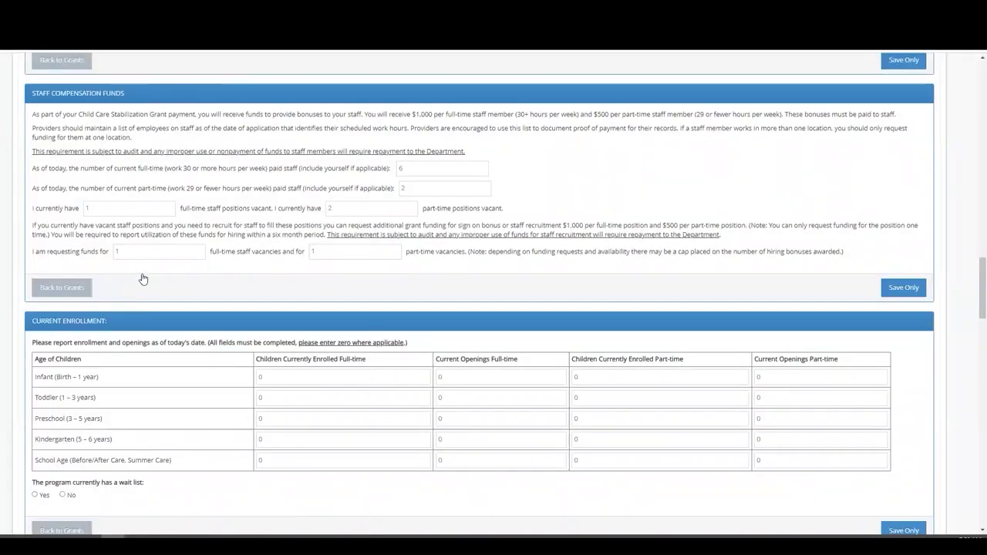
Step: Save the application progress and dismiss the saved-successfully notice
{"action": "left_click", "coordinate": [899, 289]}
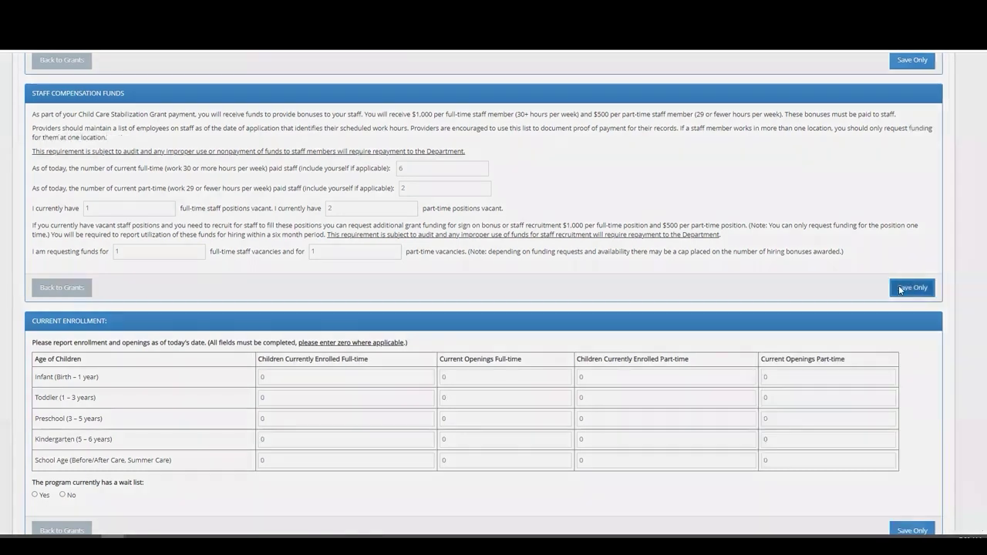
{"action": "left_click", "coordinate": [607, 153]}
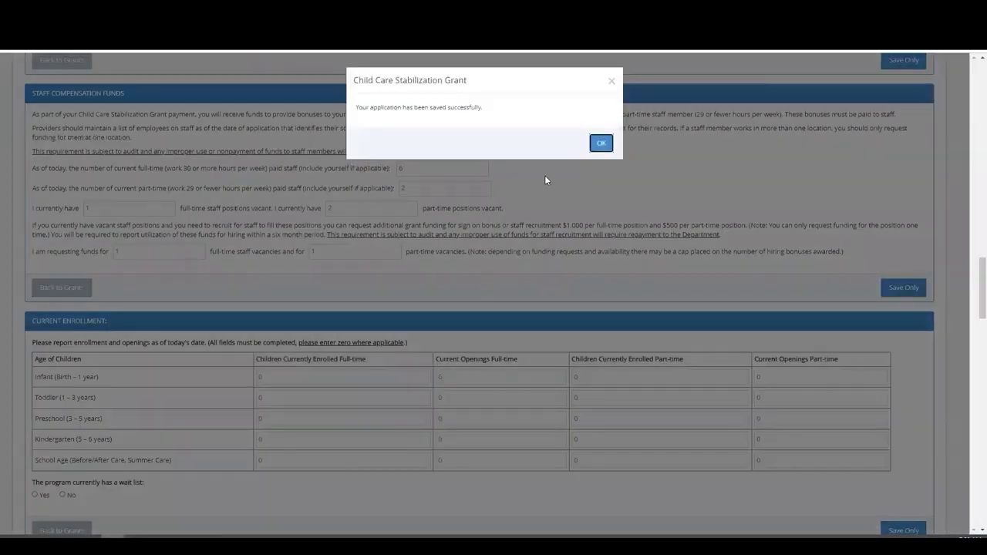
{"action": "left_click", "coordinate": [602, 143]}
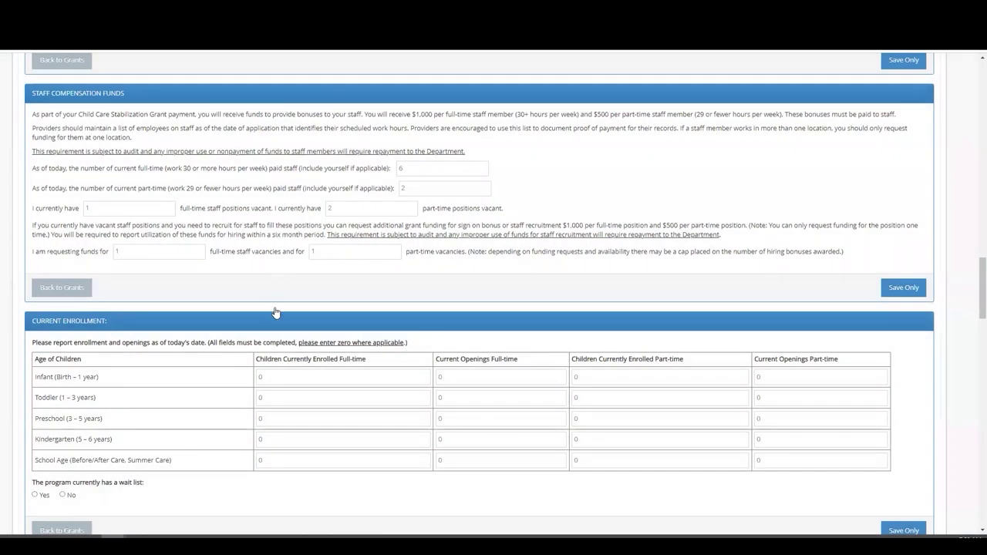
Step: Enter full-time enrollment: 3 infants, 2 toddlers and 10 preschoolers
{"action": "scroll", "coordinate": [233, 347], "scroll_direction": "down", "scroll_amount": 1}
{"action": "scroll", "coordinate": [233, 348], "scroll_direction": "down", "scroll_amount": 3}
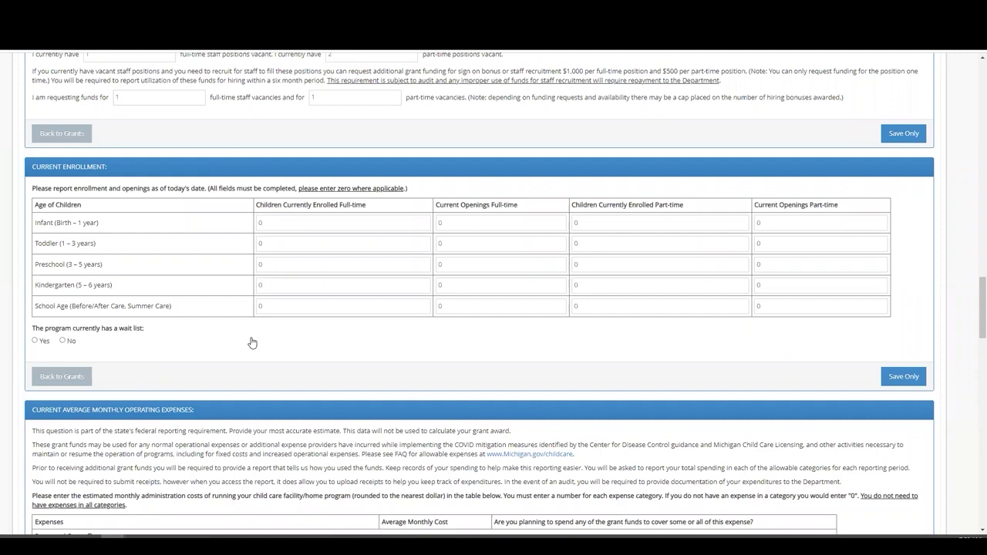
{"action": "left_click", "coordinate": [270, 244]}
{"action": "type", "text": "2"}
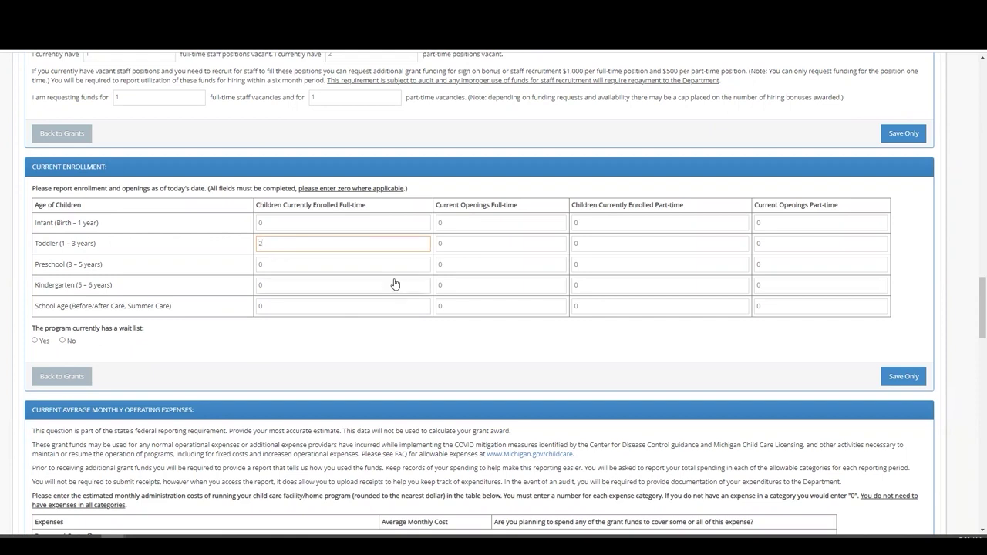
{"action": "left_click", "coordinate": [284, 267]}
{"action": "key", "text": "BackSpace"}
{"action": "type", "text": "10"}
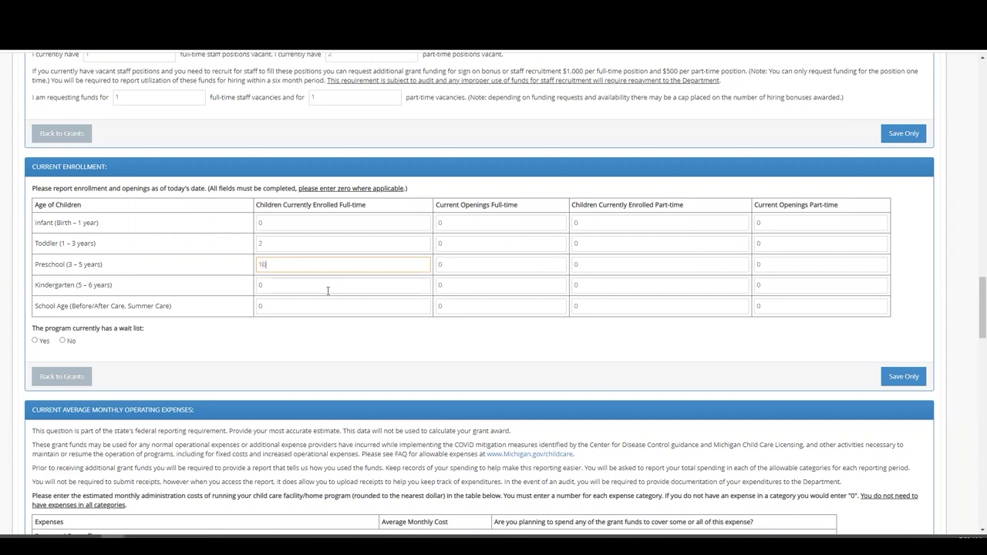
{"action": "left_click", "coordinate": [301, 224]}
{"action": "key", "text": "BackSpace"}
{"action": "type", "text": "3"}
Step: Enter full-time openings: 1 infant, 4 toddler, and leave preschool at 0
{"action": "left_click", "coordinate": [452, 223]}
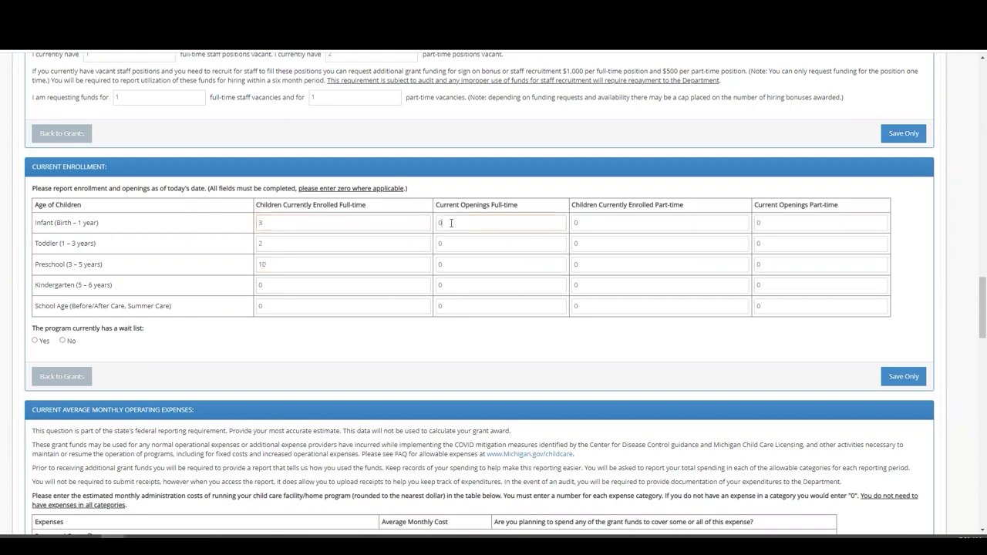
{"action": "key", "text": "BackSpace"}
{"action": "type", "text": "1"}
{"action": "left_click", "coordinate": [452, 245]}
{"action": "key", "text": "BackSpace"}
{"action": "type", "text": "4"}
{"action": "left_click", "coordinate": [468, 265]}
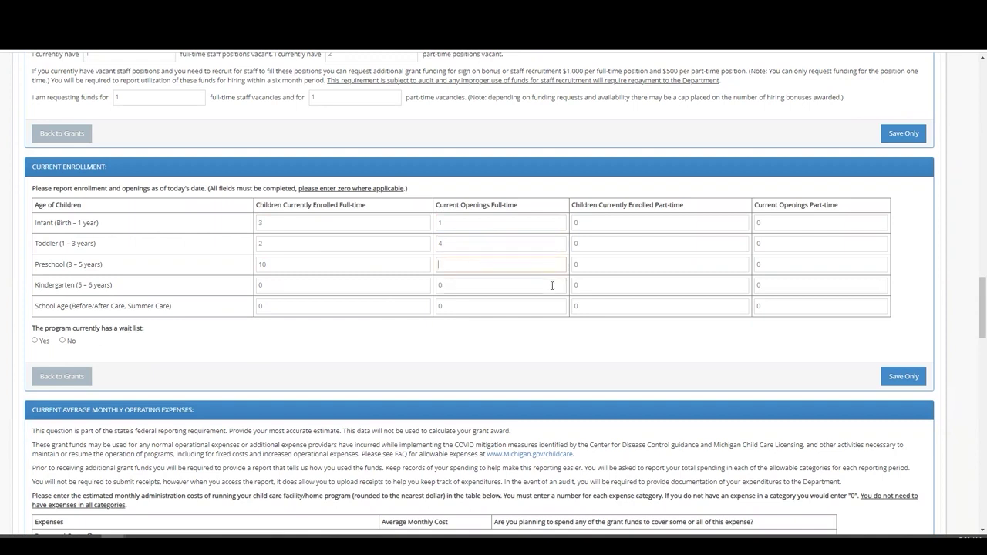
{"action": "left_click", "coordinate": [514, 333]}
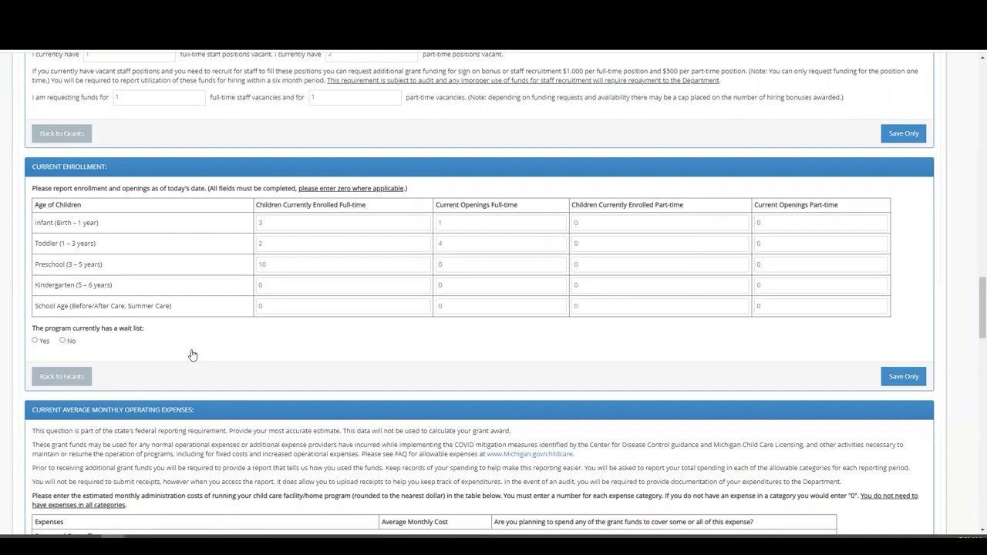
Step: Mark a wait list of 12 children and save the application
{"action": "left_click", "coordinate": [35, 341]}
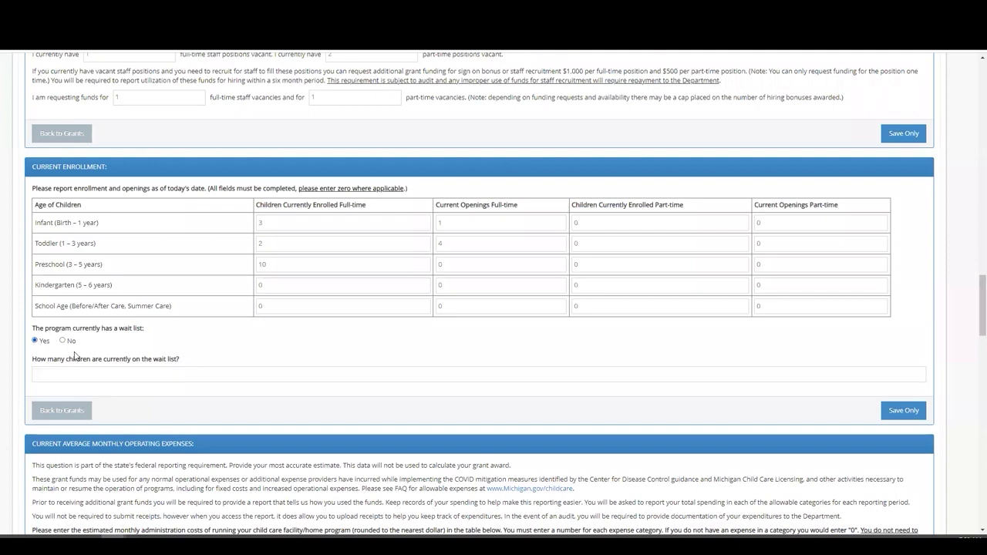
{"action": "left_click", "coordinate": [73, 373]}
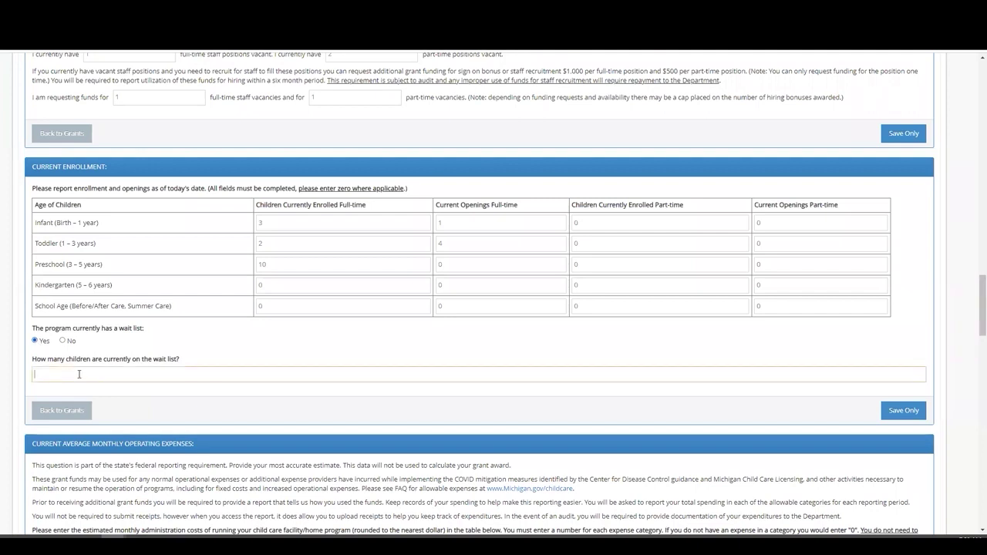
{"action": "type", "text": "12"}
{"action": "left_click", "coordinate": [893, 413]}
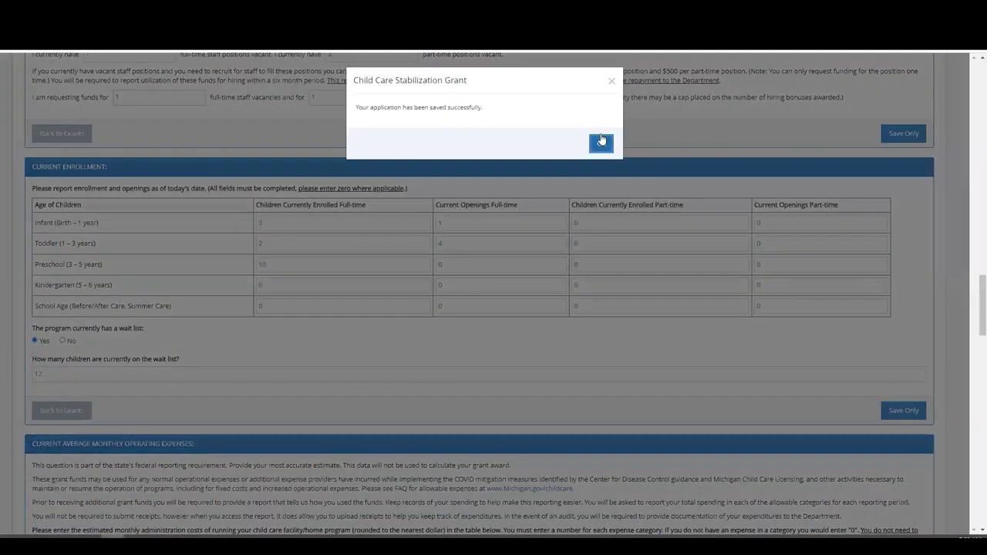
{"action": "left_click", "coordinate": [599, 141]}
{"action": "scroll", "coordinate": [456, 326], "scroll_direction": "down", "scroll_amount": 1}
{"action": "scroll", "coordinate": [457, 325], "scroll_direction": "down", "scroll_amount": 3}
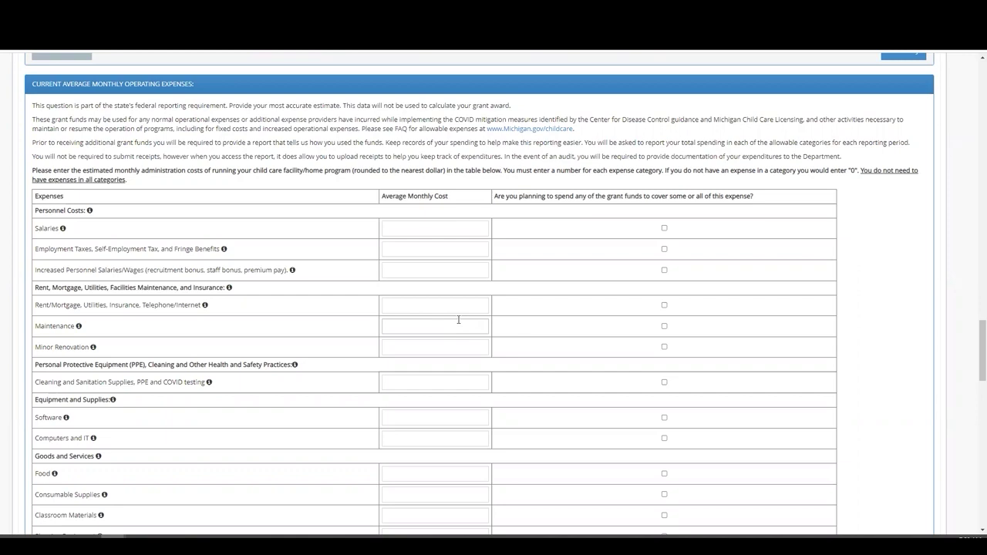
{"action": "mouse_move", "coordinate": [64, 230]}
{"action": "mouse_move", "coordinate": [224, 253]}
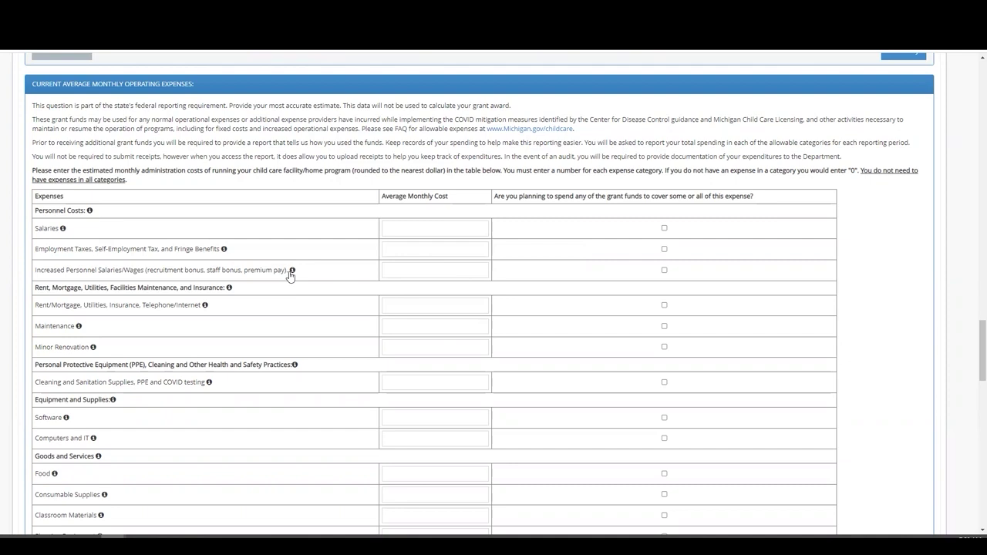
Step: Enter monthly costs: salaries 30000, employment taxes 5000, increased wages 600
{"action": "mouse_move", "coordinate": [293, 275]}
{"action": "type", "text": "30000"}
{"action": "left_click", "coordinate": [459, 246]}
{"action": "type", "text": "5000"}
{"action": "left_click", "coordinate": [470, 266]}
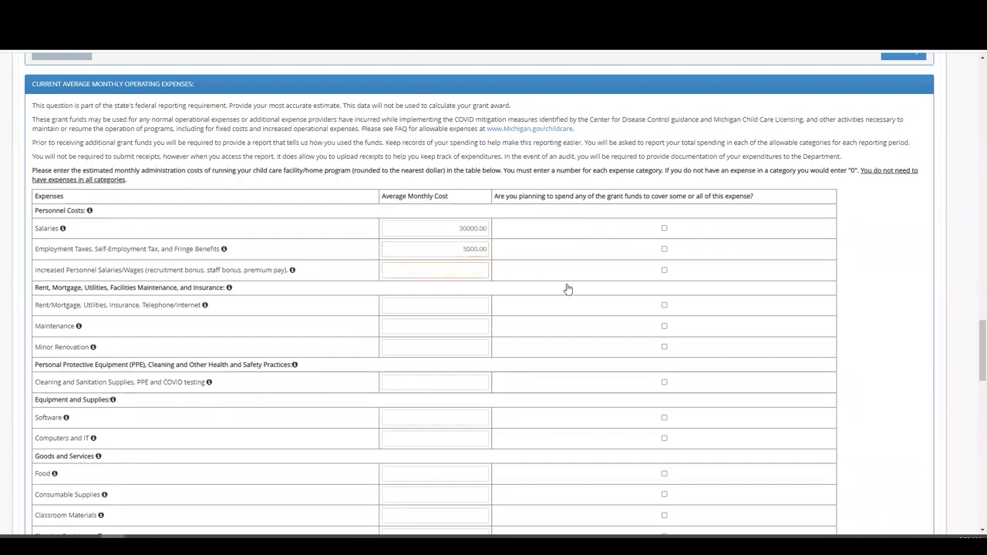
{"action": "type", "text": "600"}
{"action": "left_click", "coordinate": [553, 336]}
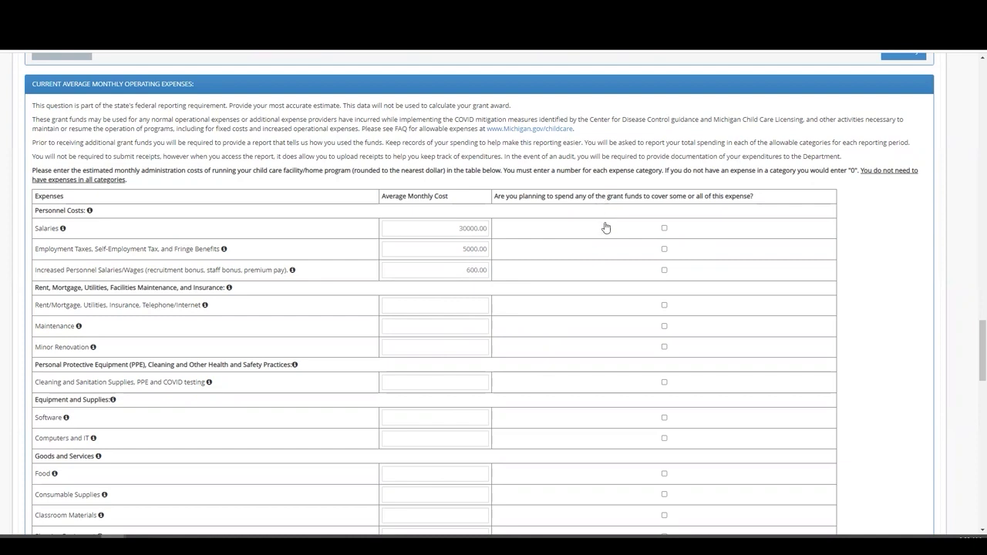
Step: Mark salaries, employment taxes and increased wages for grant funding
{"action": "left_click", "coordinate": [666, 229]}
{"action": "left_click", "coordinate": [666, 250]}
{"action": "left_click", "coordinate": [664, 271]}
{"action": "scroll", "coordinate": [600, 371], "scroll_direction": "down", "scroll_amount": 1}
{"action": "scroll", "coordinate": [600, 371], "scroll_direction": "down", "scroll_amount": 3}
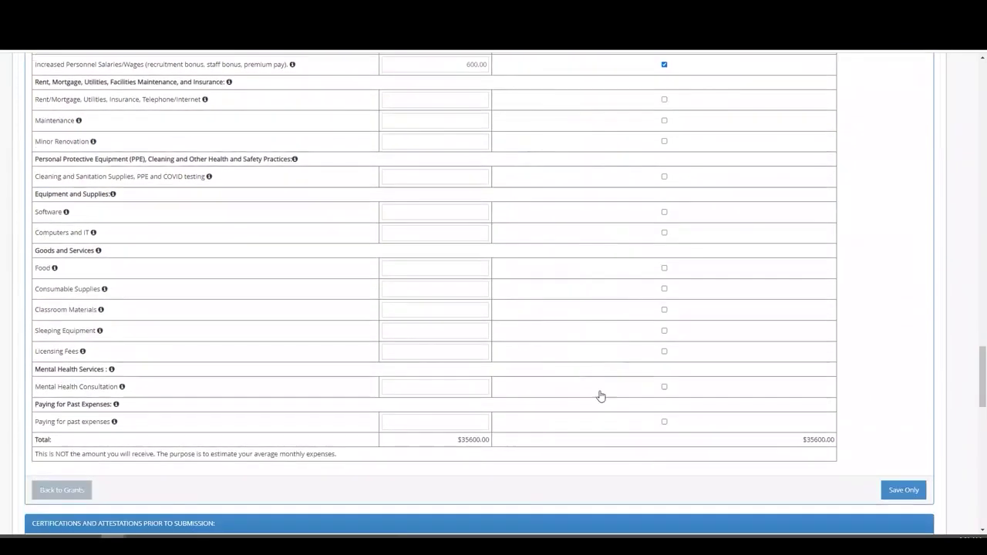
{"action": "scroll", "coordinate": [591, 438], "scroll_direction": "down", "scroll_amount": 1}
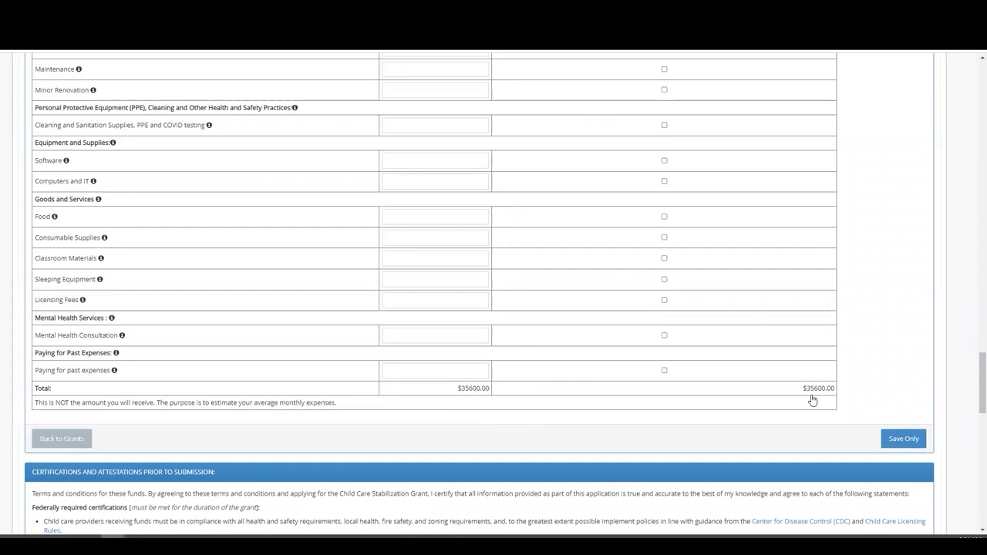
Step: Keep increased personnel wages ticked so all three expenses stay grant-funded
{"action": "scroll", "coordinate": [813, 400], "scroll_direction": "up", "scroll_amount": 3}
{"action": "left_click", "coordinate": [664, 271]}
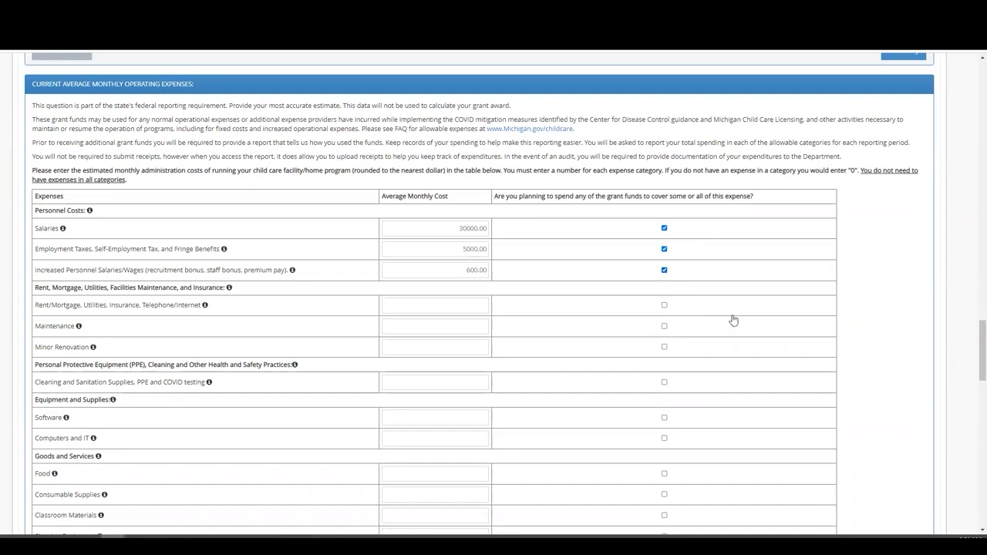
{"action": "scroll", "coordinate": [734, 320], "scroll_direction": "down", "scroll_amount": 1}
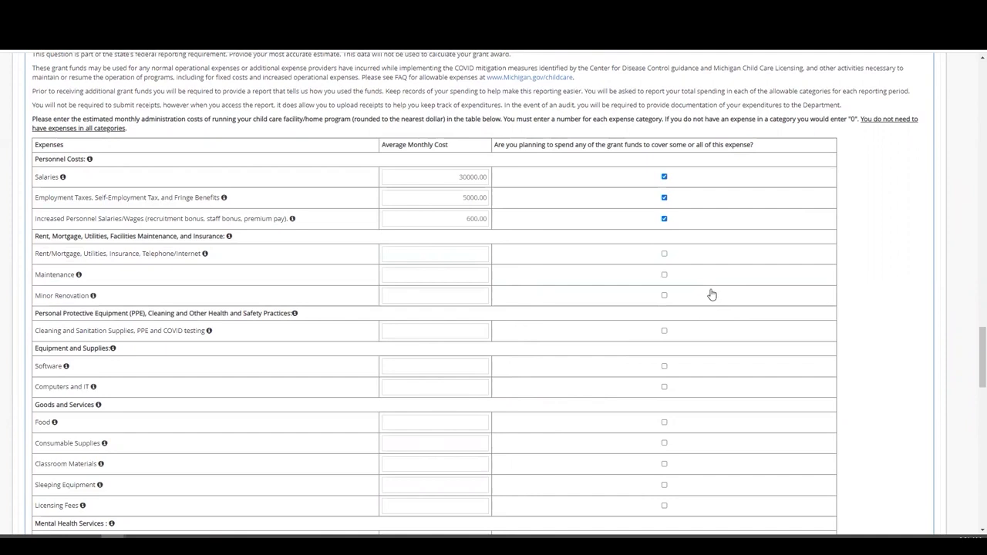
{"action": "scroll", "coordinate": [712, 296], "scroll_direction": "down", "scroll_amount": 4}
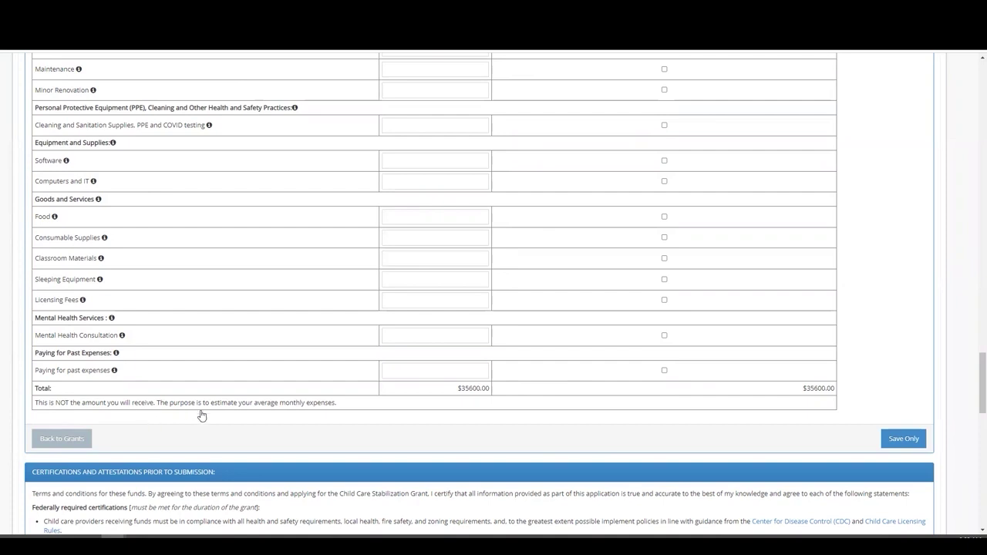
Step: Save the application progress and dismiss the saved-successfully notice
{"action": "left_click", "coordinate": [904, 440]}
{"action": "left_click", "coordinate": [604, 153]}
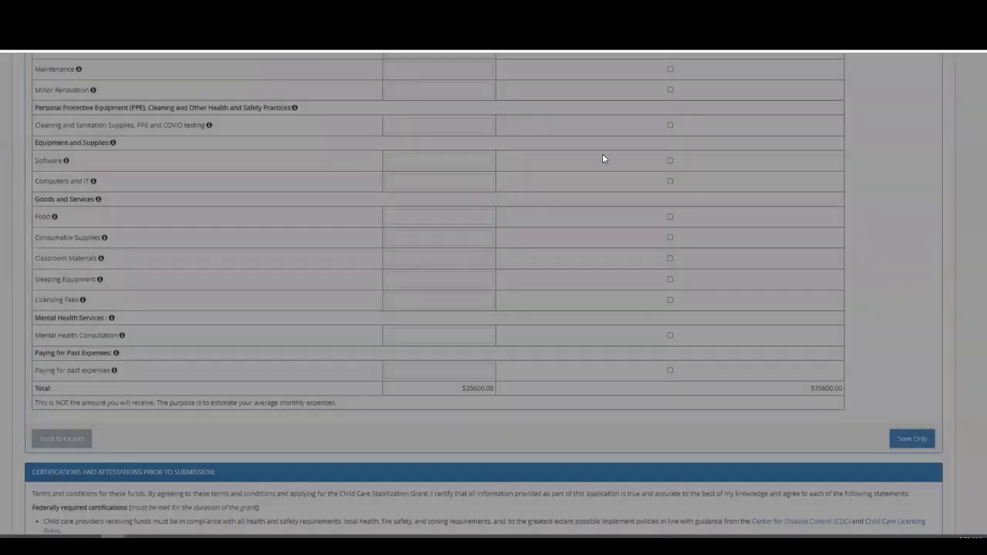
{"action": "left_click", "coordinate": [598, 144]}
{"action": "scroll", "coordinate": [403, 322], "scroll_direction": "down", "scroll_amount": 5}
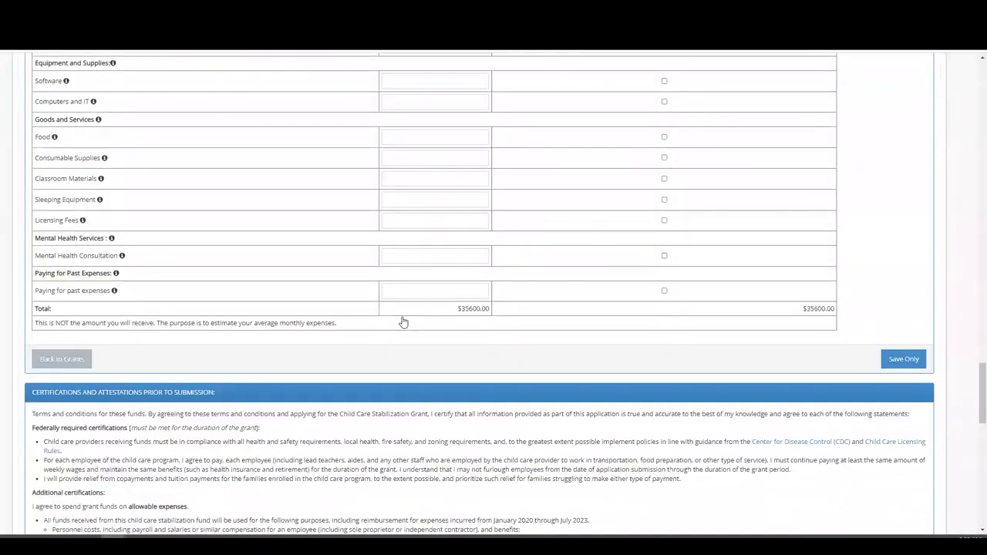
{"action": "scroll", "coordinate": [408, 330], "scroll_direction": "down", "scroll_amount": 2}
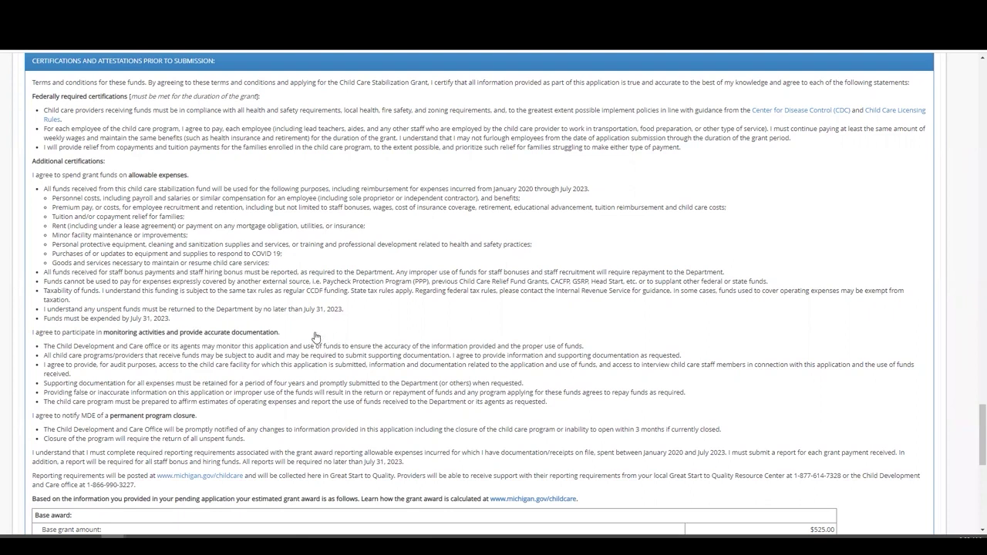
{"action": "scroll", "coordinate": [316, 336], "scroll_direction": "down", "scroll_amount": 1}
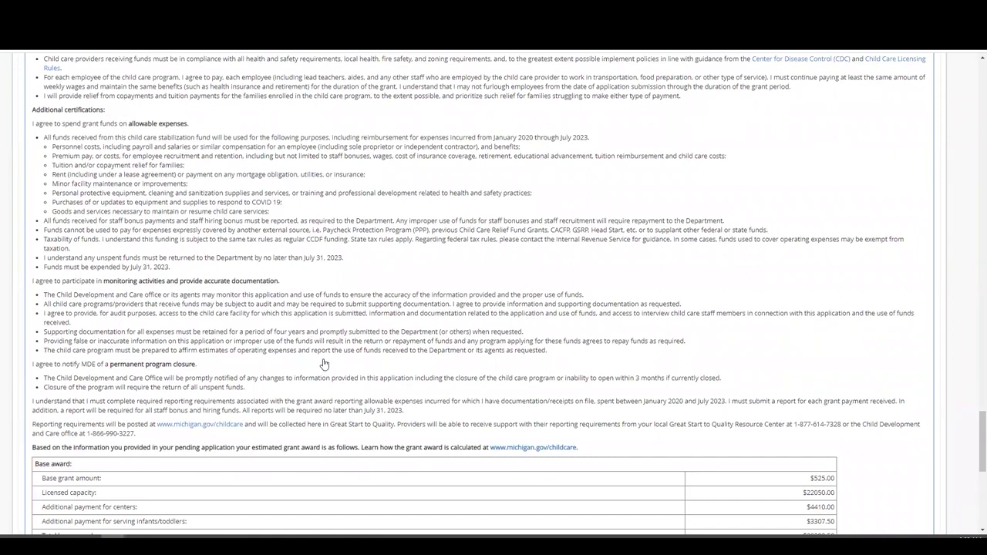
{"action": "scroll", "coordinate": [324, 364], "scroll_direction": "down", "scroll_amount": 1}
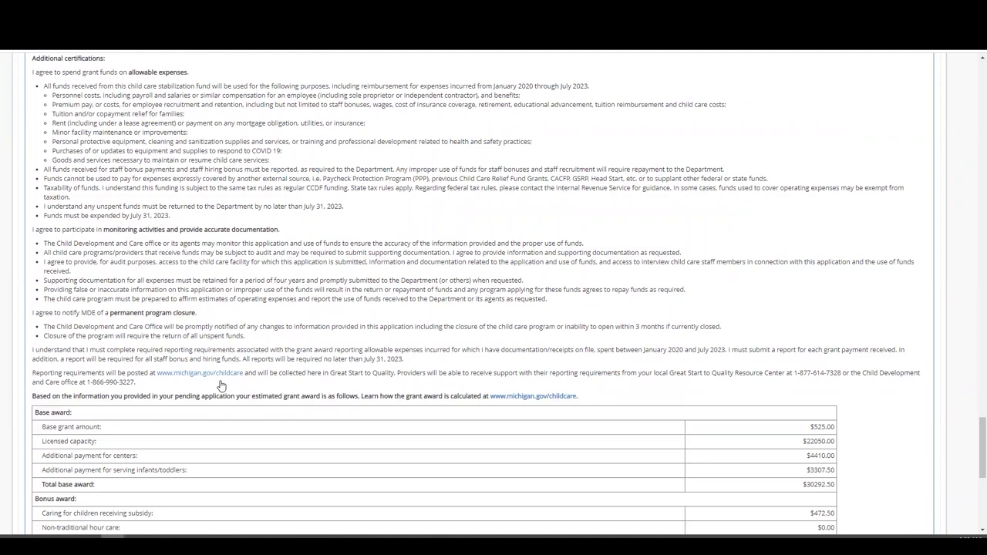
{"action": "scroll", "coordinate": [221, 386], "scroll_direction": "down", "scroll_amount": 1}
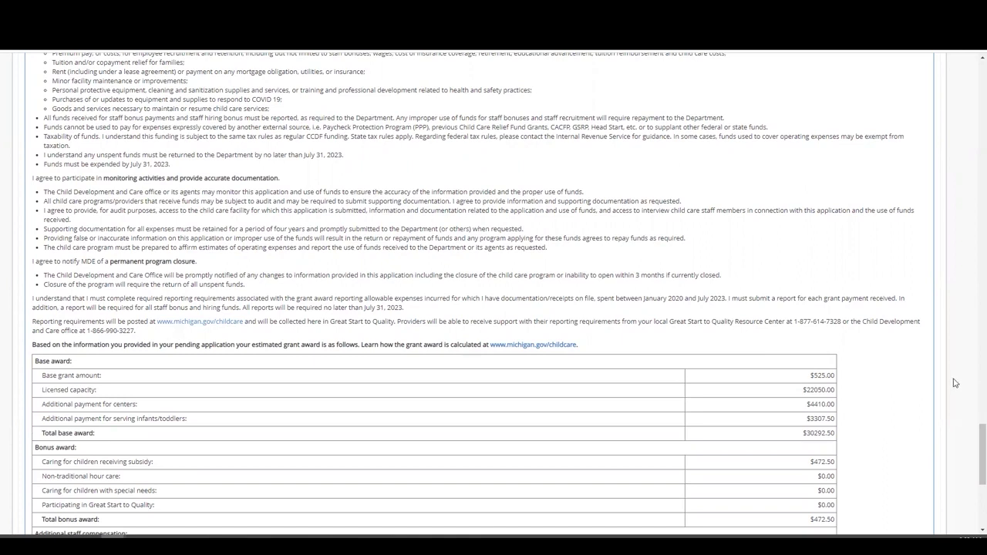
{"action": "scroll", "coordinate": [916, 374], "scroll_direction": "down", "scroll_amount": 1}
{"action": "scroll", "coordinate": [915, 374], "scroll_direction": "down", "scroll_amount": 2}
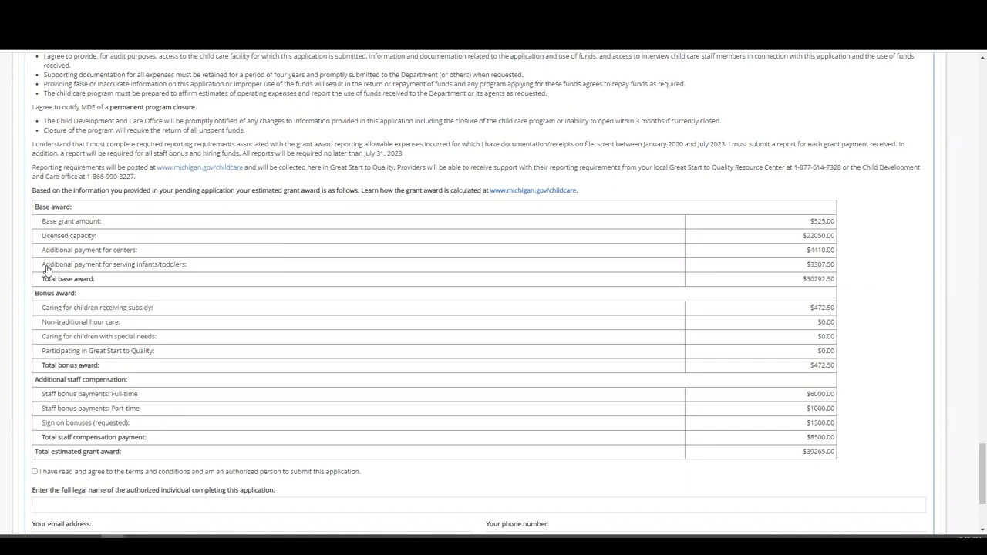
{"action": "scroll", "coordinate": [46, 269], "scroll_direction": "down", "scroll_amount": 1}
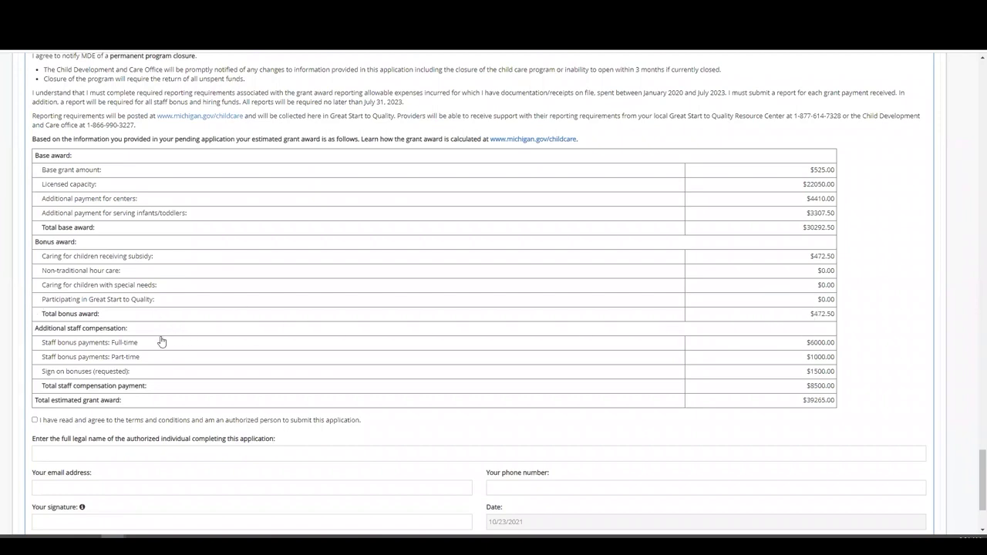
{"action": "scroll", "coordinate": [57, 343], "scroll_direction": "down", "scroll_amount": 2}
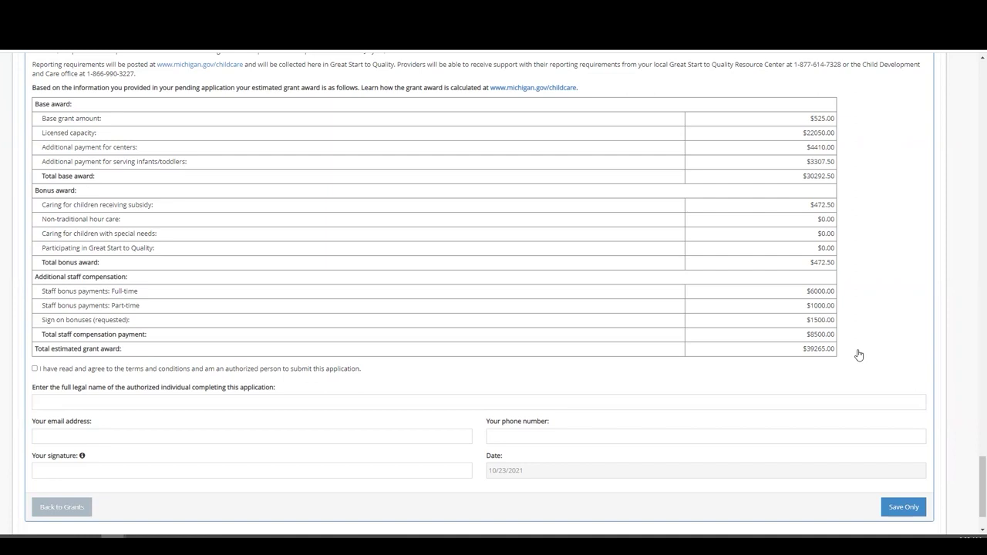
Step: Accept the terms and conditions and enter the authorized person's full legal name and e-mail
{"action": "scroll", "coordinate": [43, 330], "scroll_direction": "down", "scroll_amount": 1}
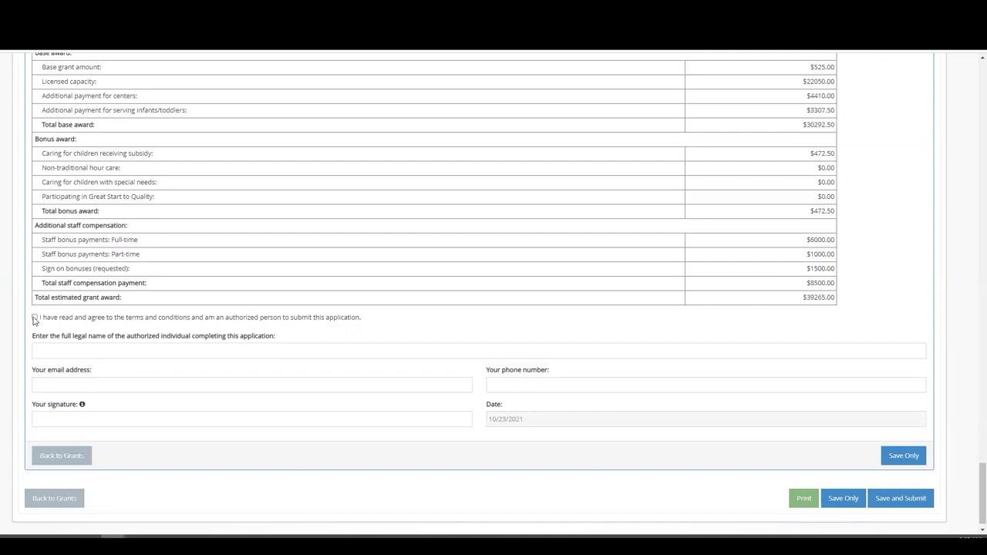
{"action": "left_click", "coordinate": [34, 318]}
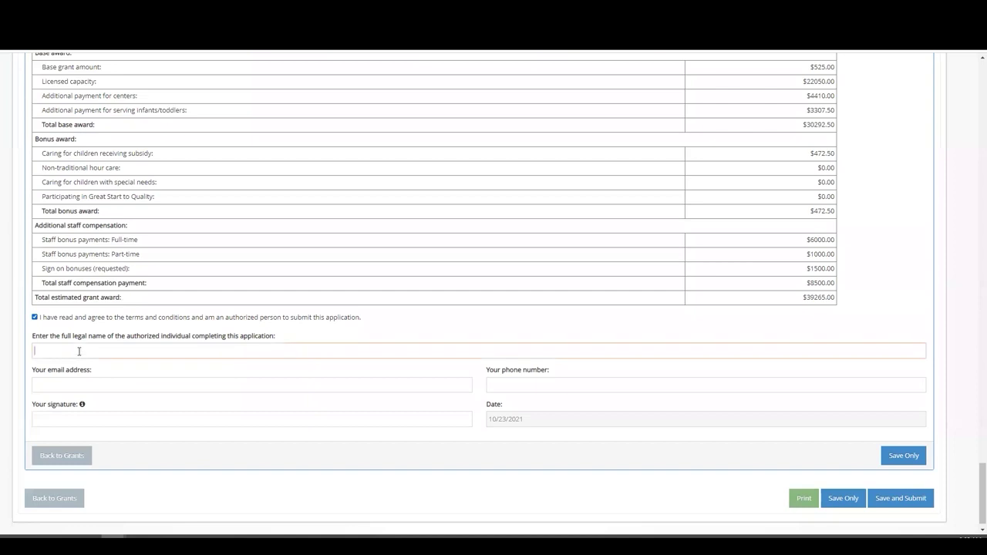
{"action": "key", "text": "Tab"}
{"action": "type", "text": "ssm"}
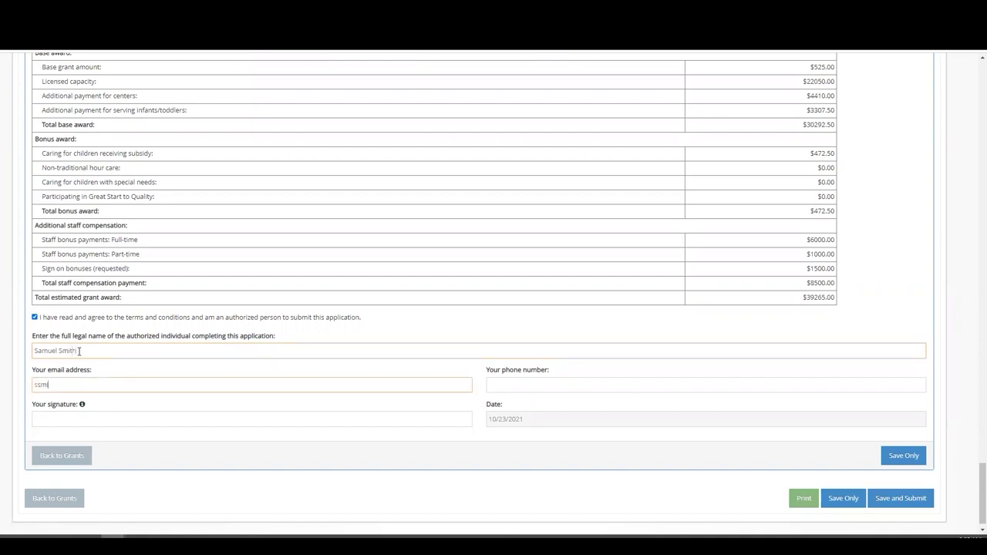
{"action": "type", "text": "ith@fakeemail.com"}
Step: Enter the signer's phone number and type their name as the signature
{"action": "key", "text": "Tab"}
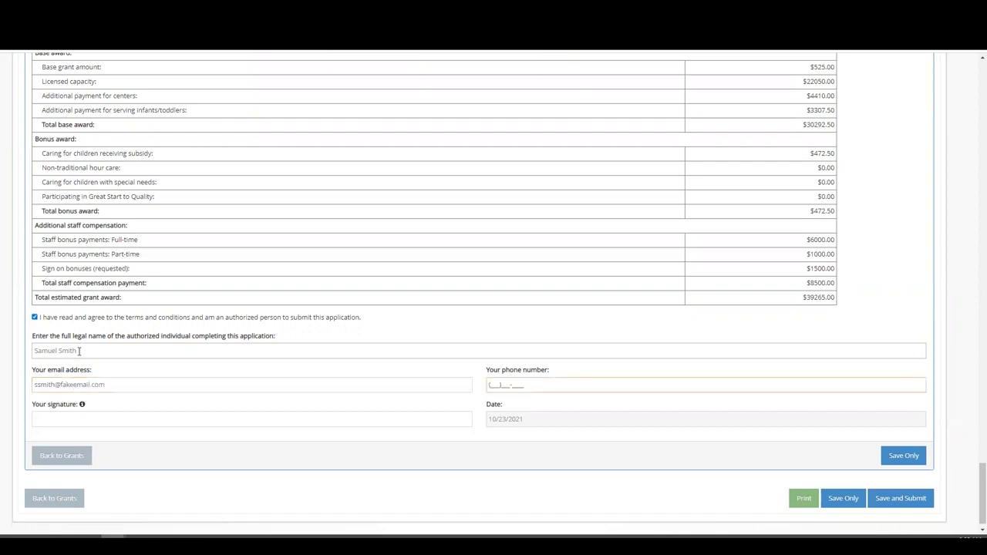
{"action": "type", "text": "555)555-5555"}
{"action": "key", "text": "Tab"}
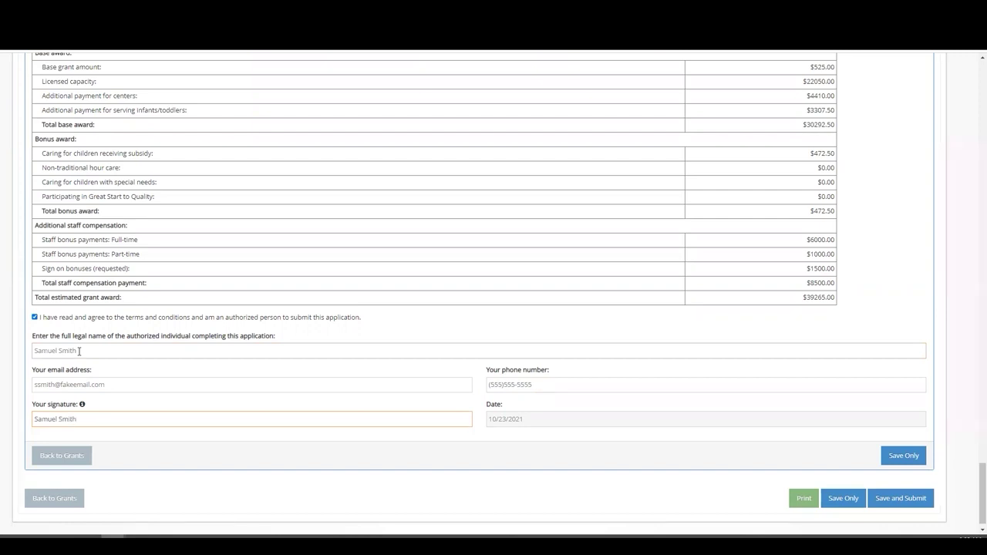
{"action": "left_click", "coordinate": [519, 433]}
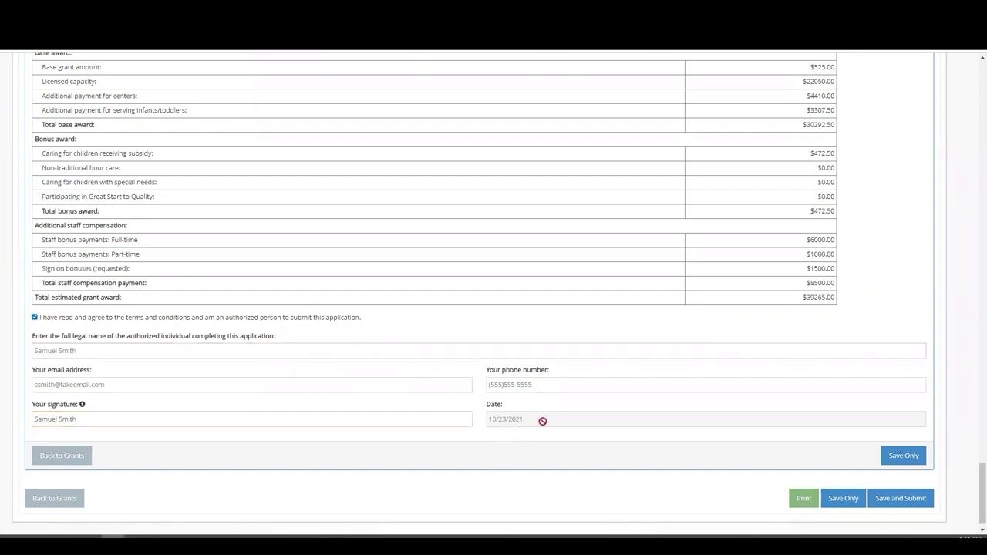
Step: Attempt Save and Submit, then fill the missing SIGMA vendor number with 111
{"action": "left_click", "coordinate": [906, 500]}
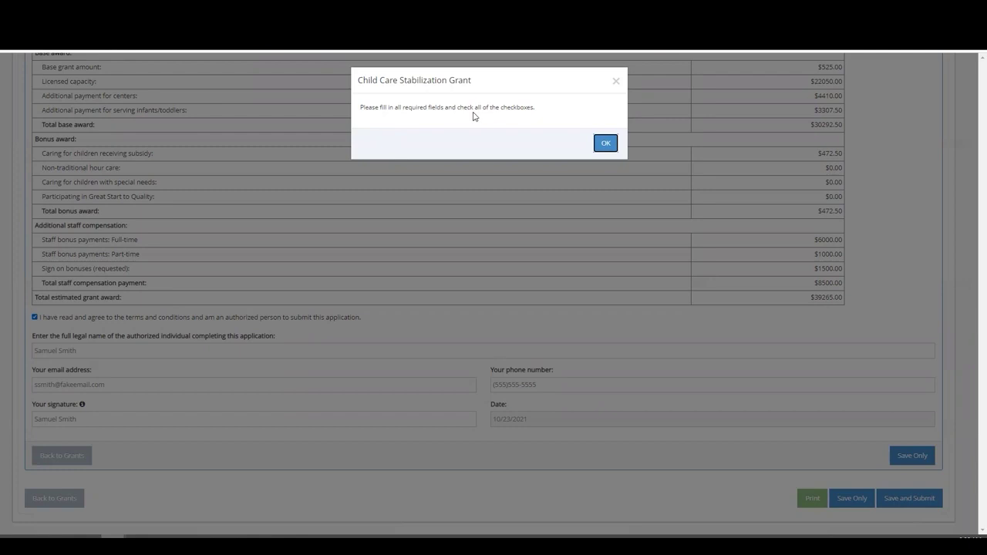
{"action": "left_click", "coordinate": [605, 146]}
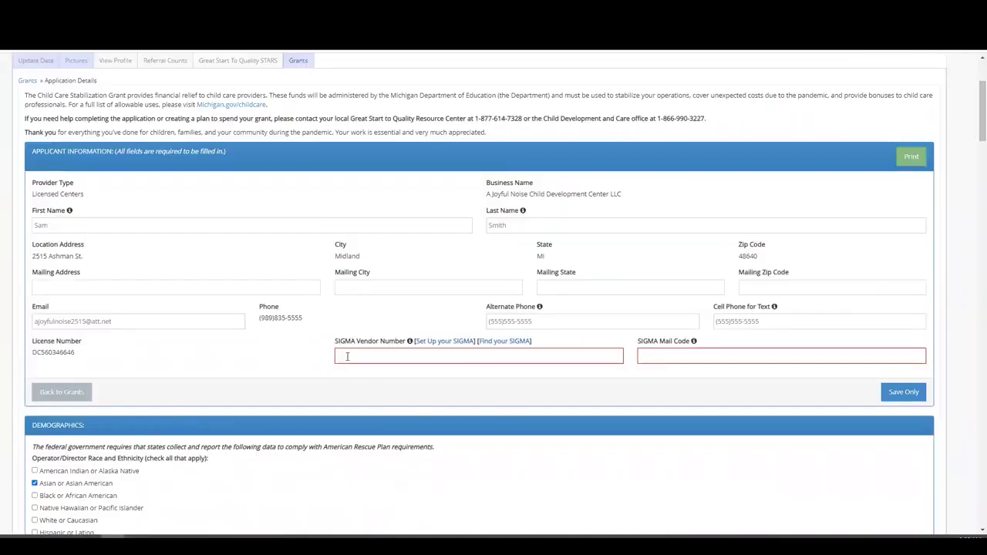
{"action": "left_click", "coordinate": [400, 354]}
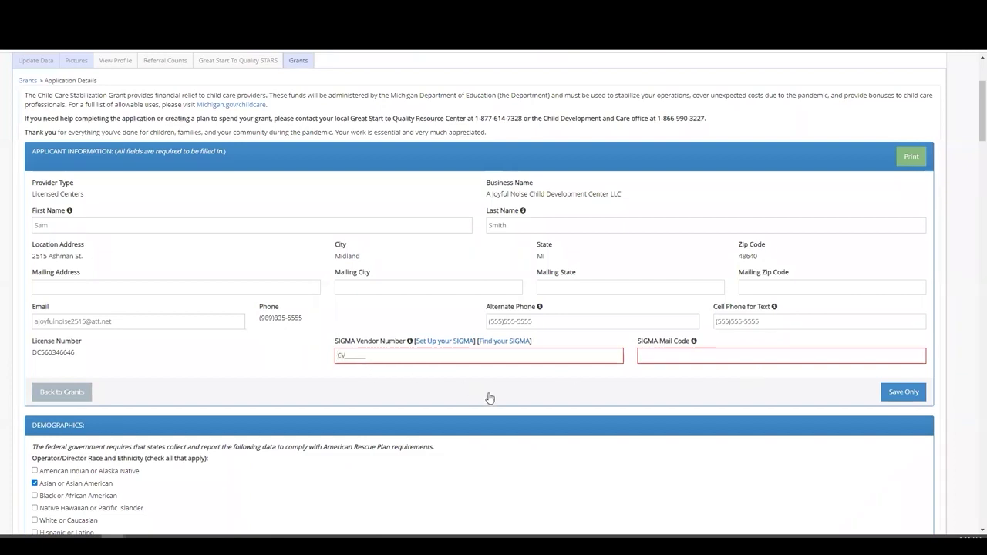
{"action": "type", "text": "1111111"}
Step: Save the application without submitting and close the success message
{"action": "left_click", "coordinate": [901, 391]}
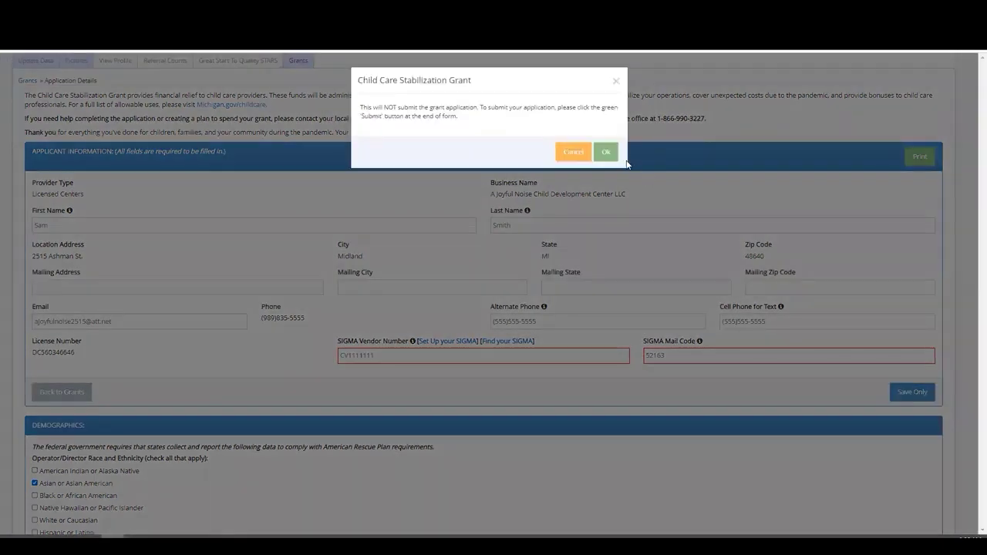
{"action": "left_click", "coordinate": [606, 151]}
{"action": "left_click", "coordinate": [602, 145]}
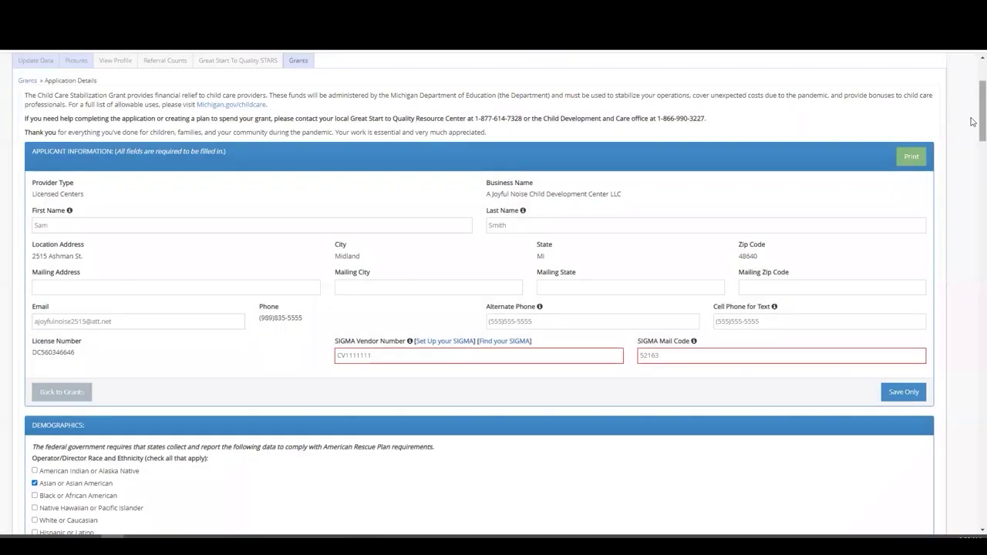
Step: Save and submit the finished grant application, confirming and closing the success notice
{"action": "scroll", "coordinate": [972, 122], "scroll_direction": "down", "scroll_amount": 7}
{"action": "scroll", "coordinate": [972, 203], "scroll_direction": "down", "scroll_amount": 15}
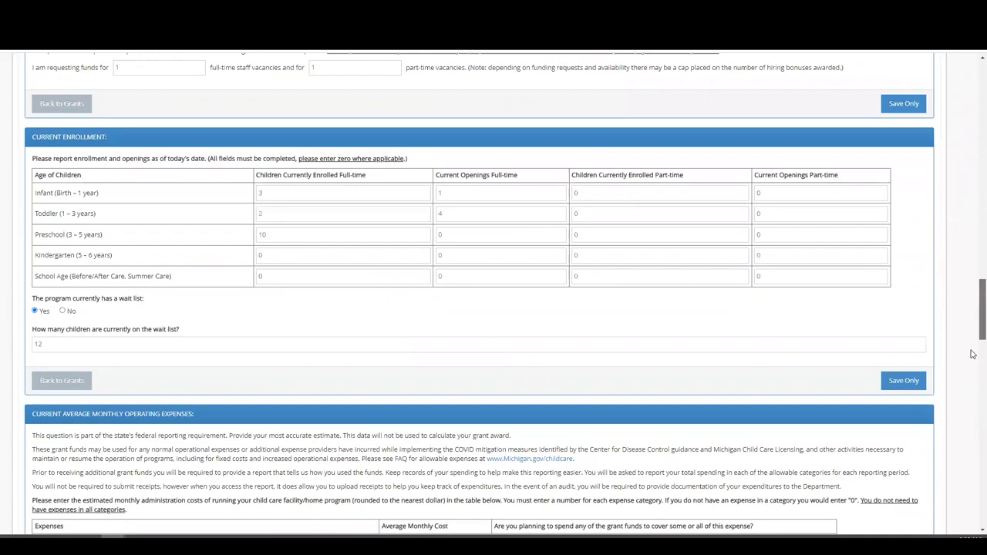
{"action": "scroll", "coordinate": [972, 354], "scroll_direction": "down", "scroll_amount": 15}
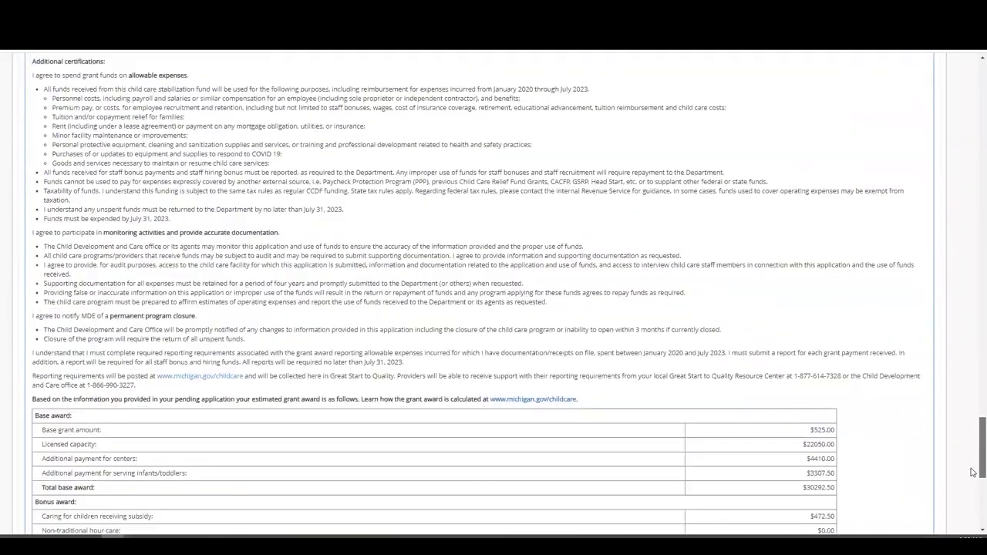
{"action": "scroll", "coordinate": [973, 472], "scroll_direction": "down", "scroll_amount": 5}
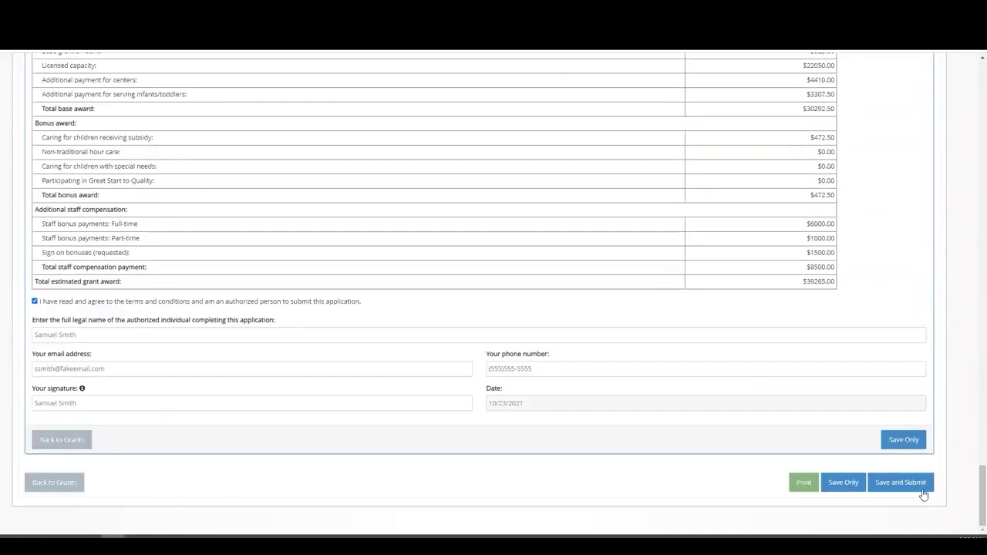
{"action": "left_click", "coordinate": [896, 488]}
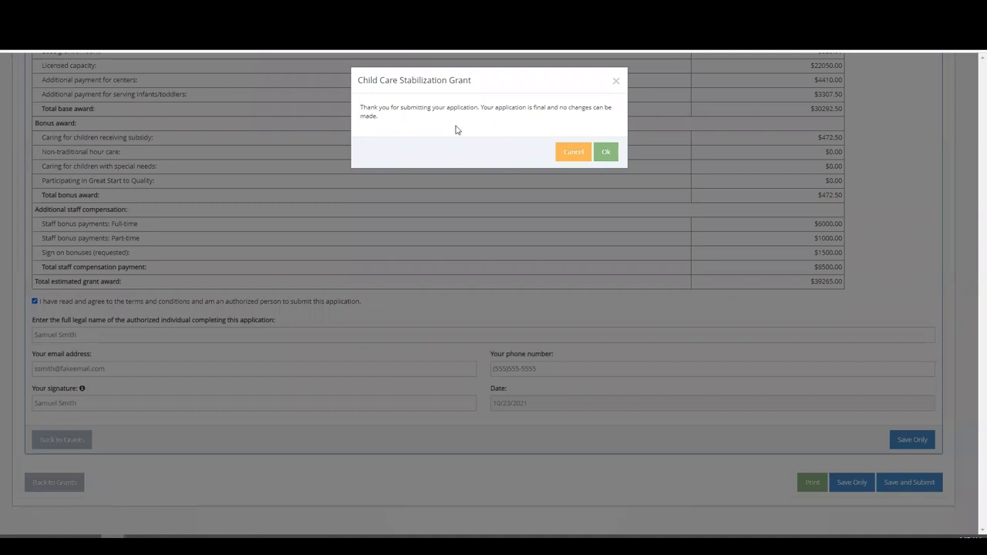
{"action": "left_click", "coordinate": [607, 153]}
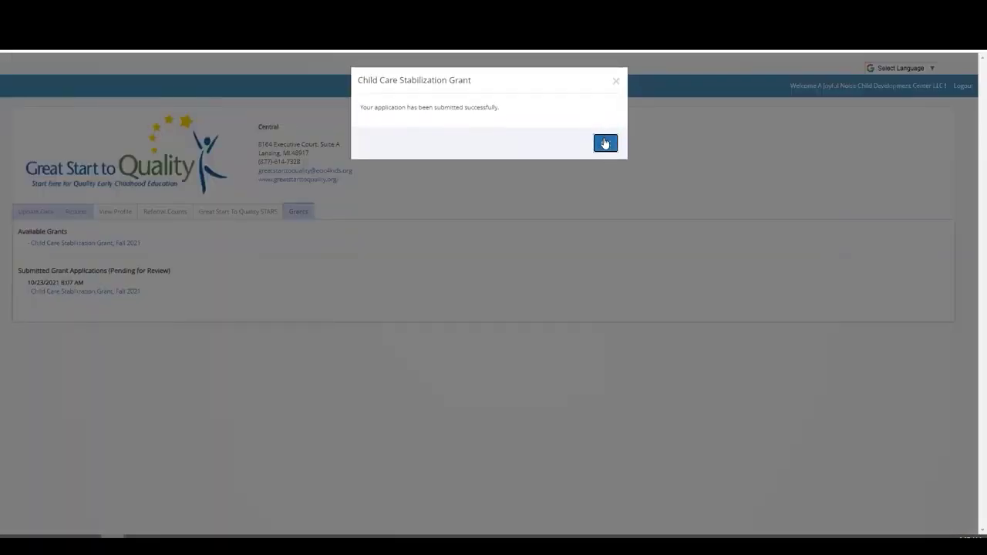
{"action": "left_click", "coordinate": [606, 142]}
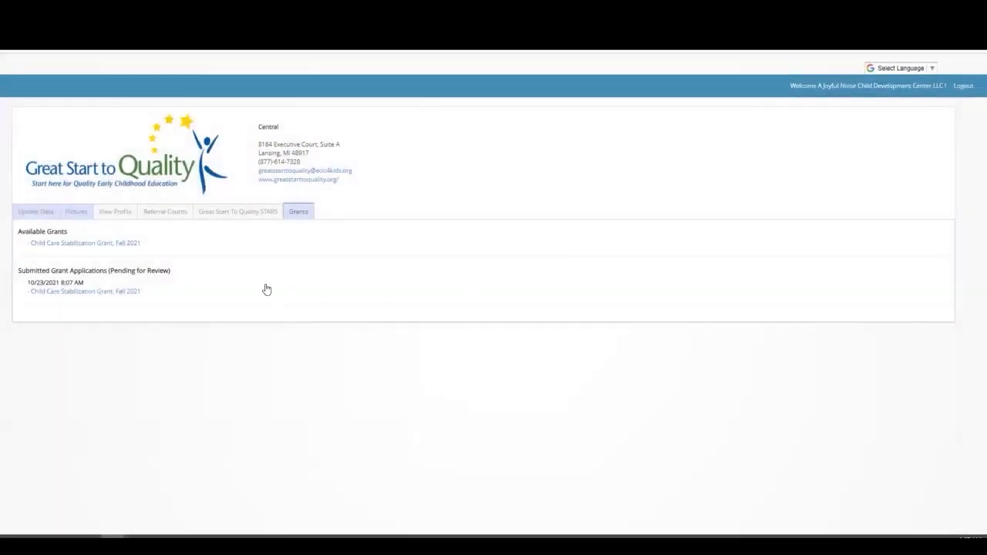